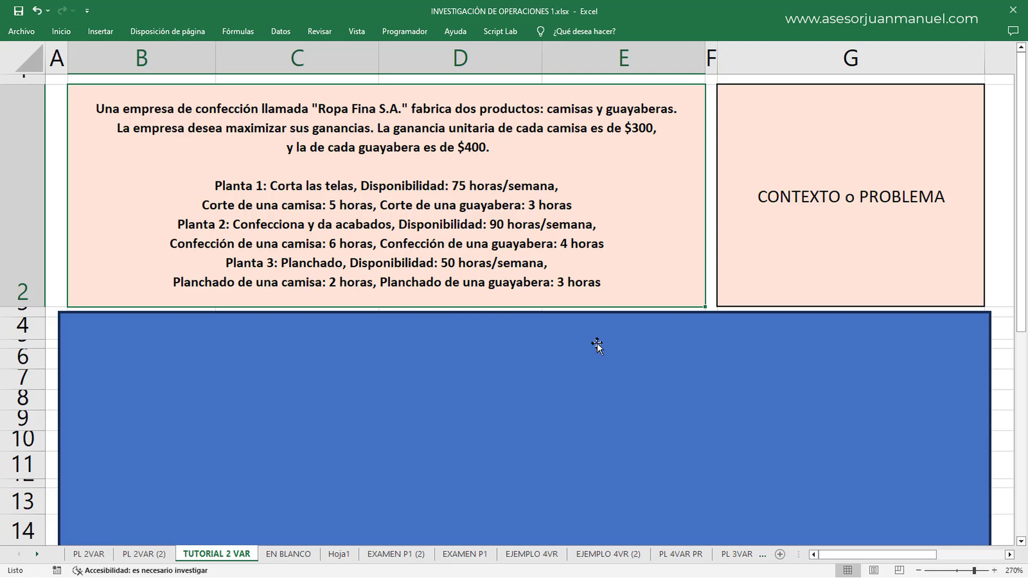
Move the blue cover rectangle down in stages to uncover the question in row 4 and the production table in rows 6 to 11.
left_click_drag(603, 342, 601, 380)
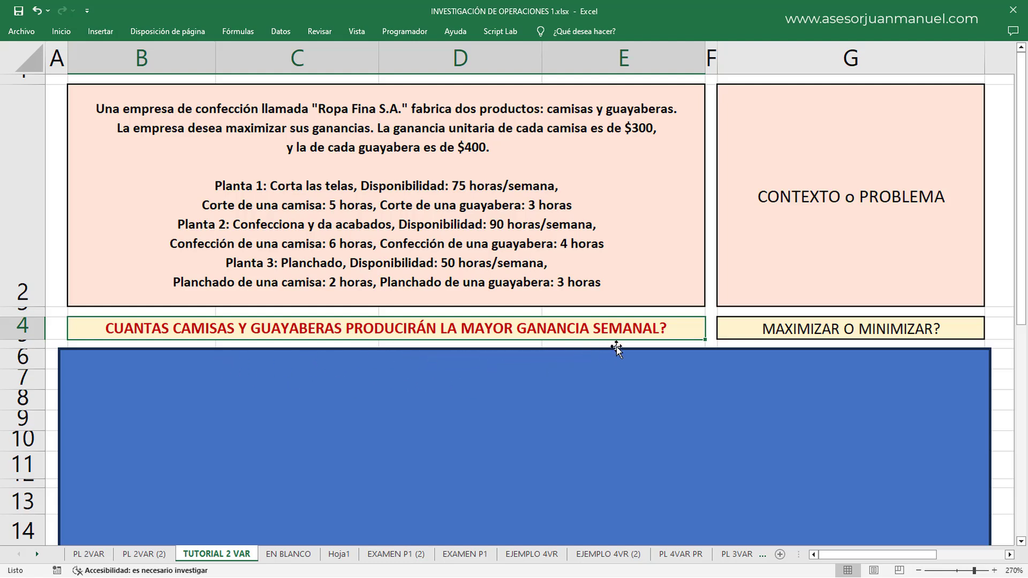
left_click(841, 331)
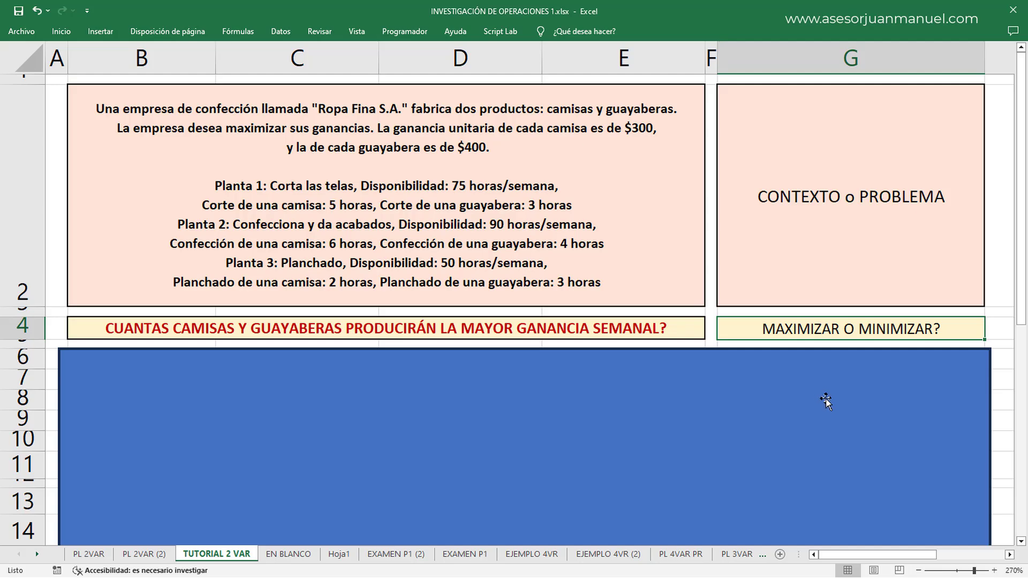
scroll(825, 401, "down", 3)
left_click_drag(754, 232, 751, 362)
scroll(758, 404, "up", 2)
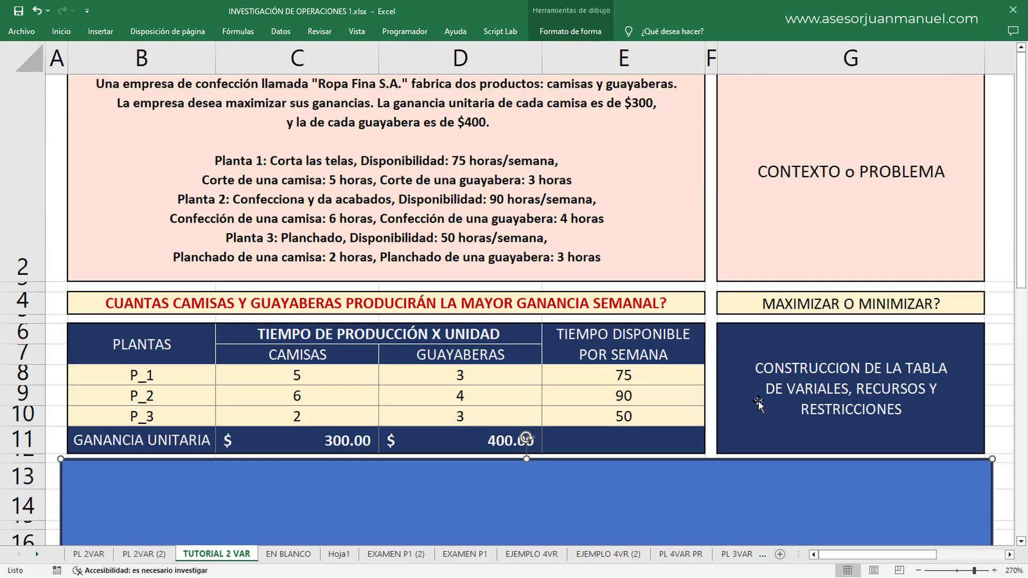
scroll(759, 404, "up", 1)
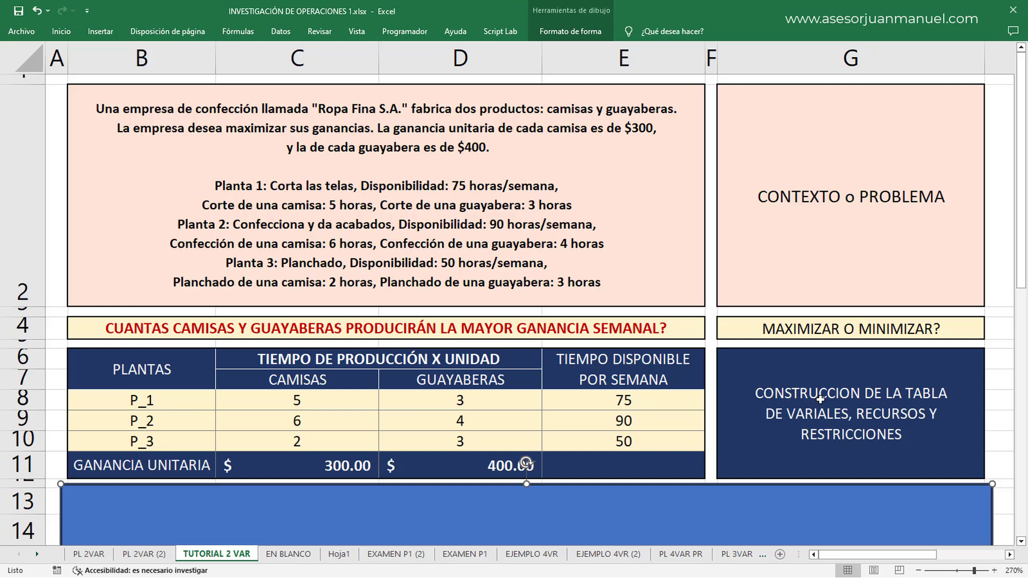
Examine the table's plants P_1 to P_3 and their weekly available times against the problem statement.
left_click(786, 417)
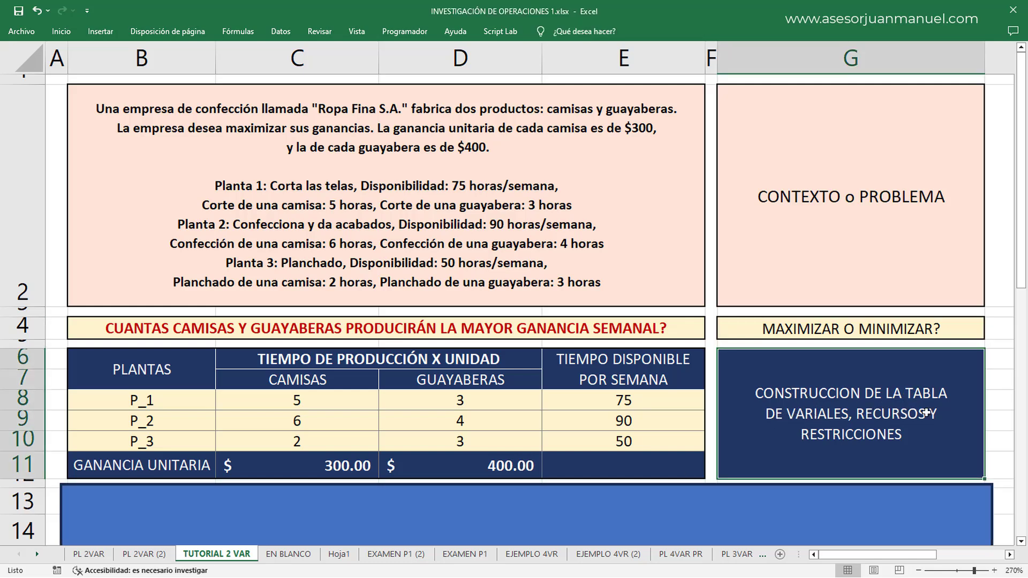
left_click(159, 403)
left_click(159, 423)
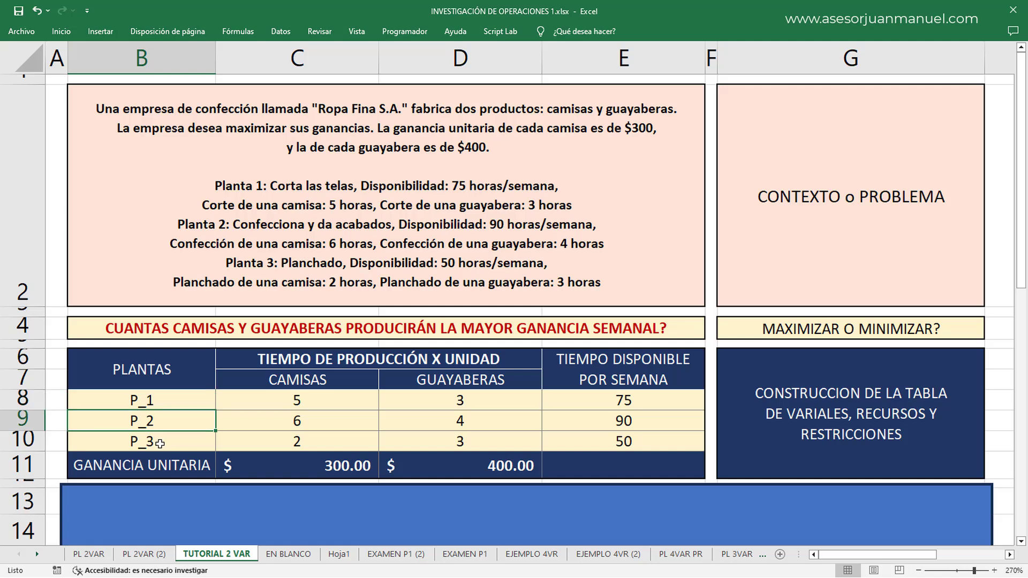
left_click(160, 443)
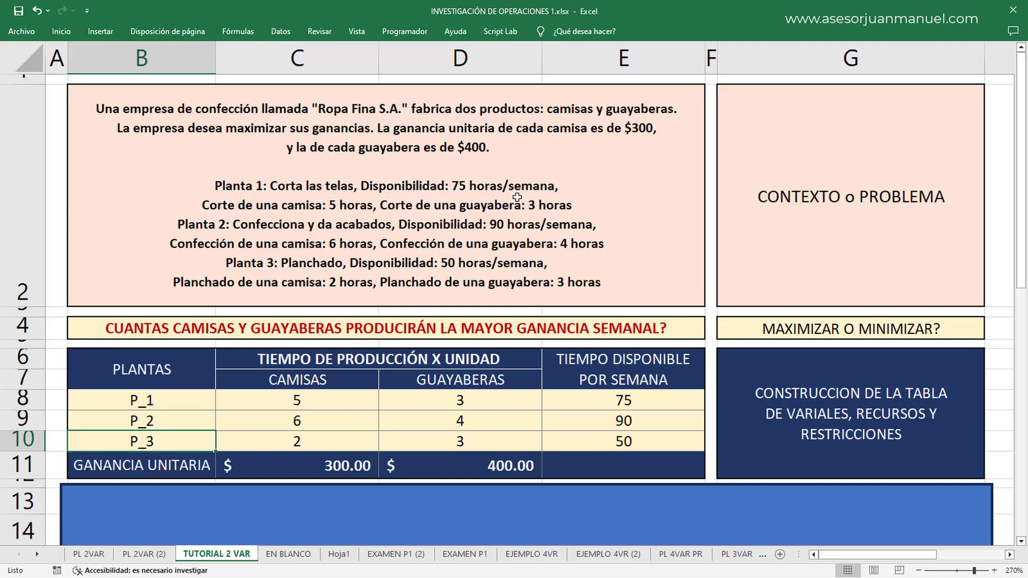
left_click(630, 404)
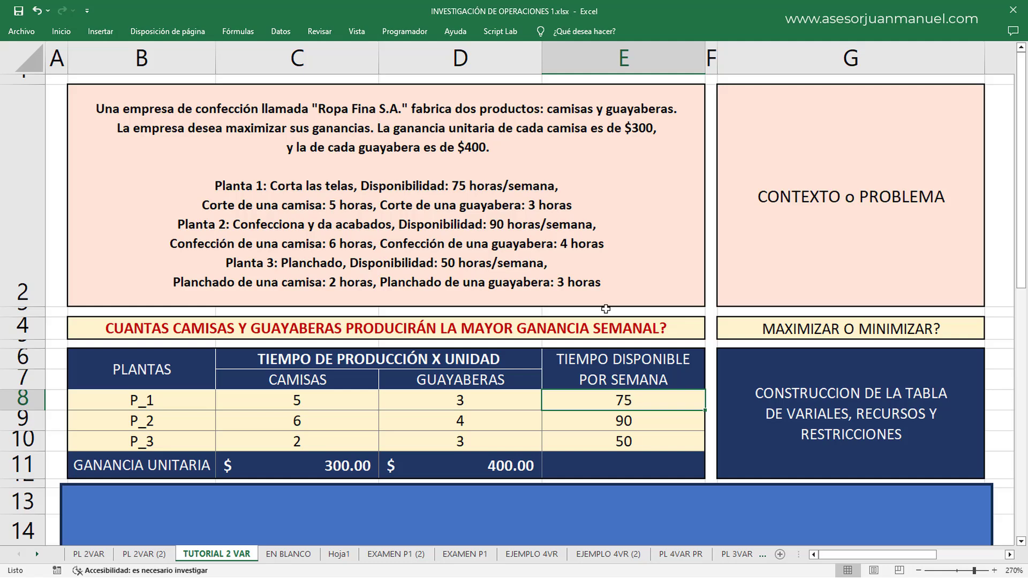
left_click(598, 427)
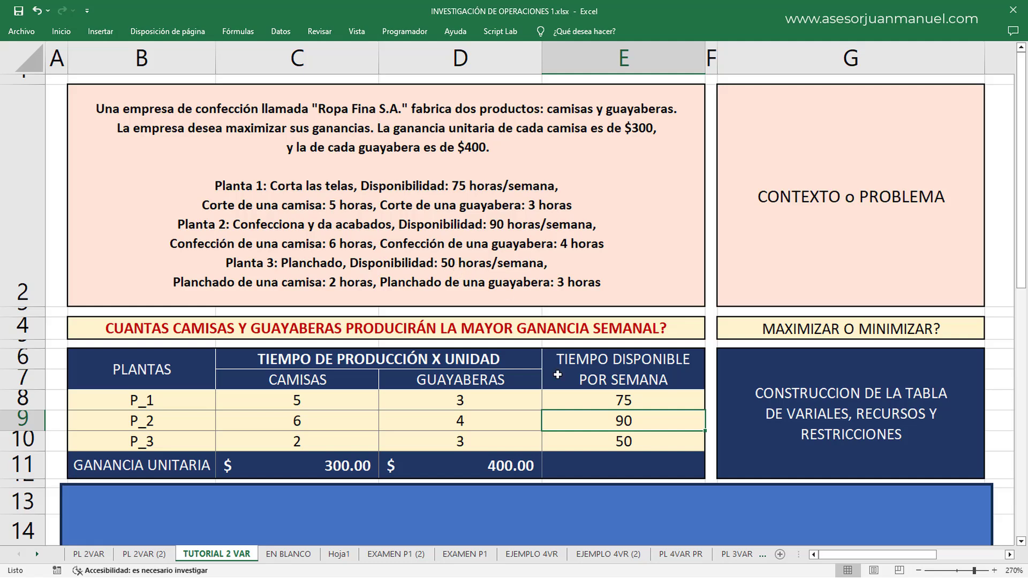
left_click(593, 438)
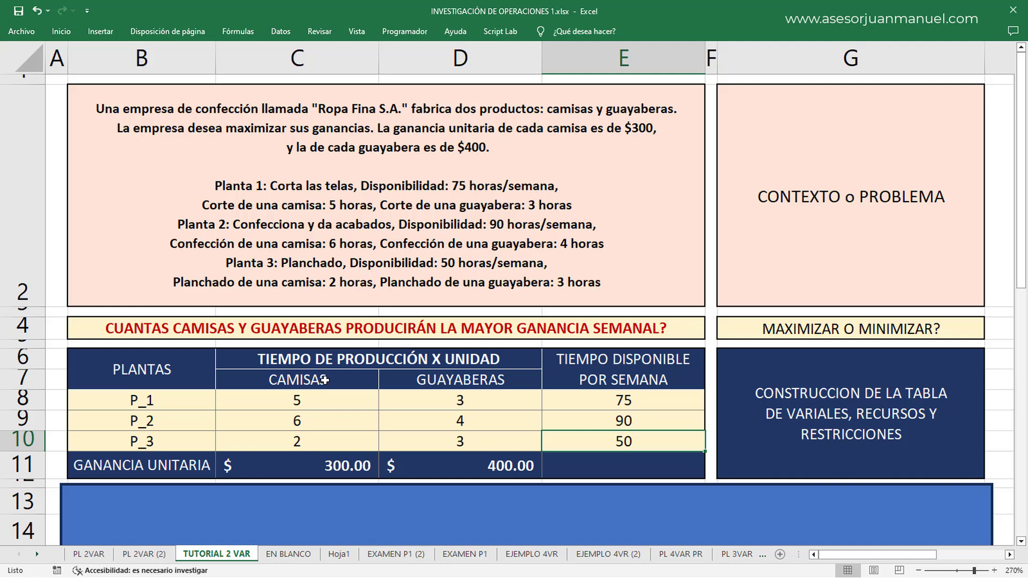
Review the production times per unit for camisas and guayaberas at each plant, plus the unit profit of each product.
left_click(387, 381)
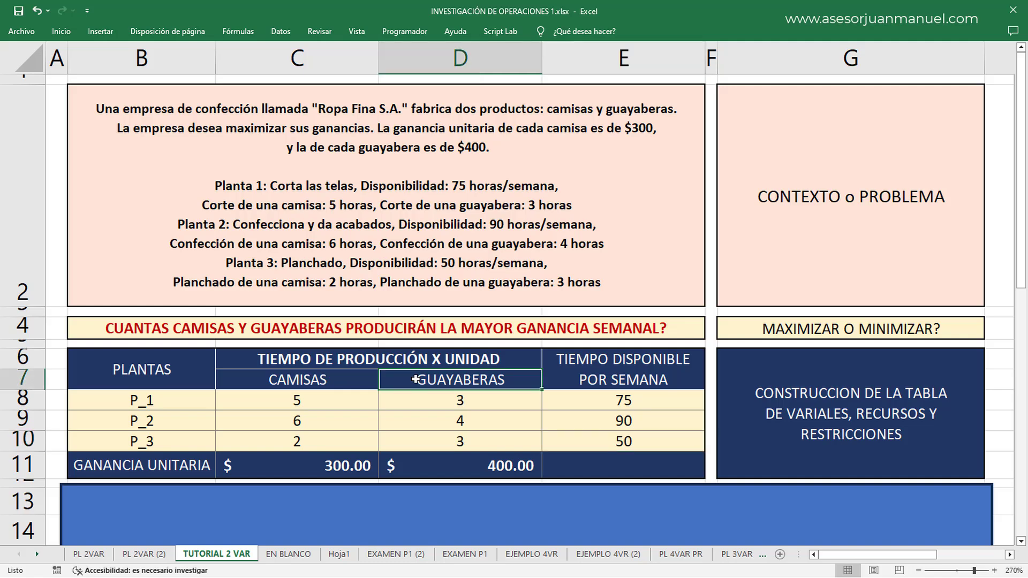
left_click(343, 382)
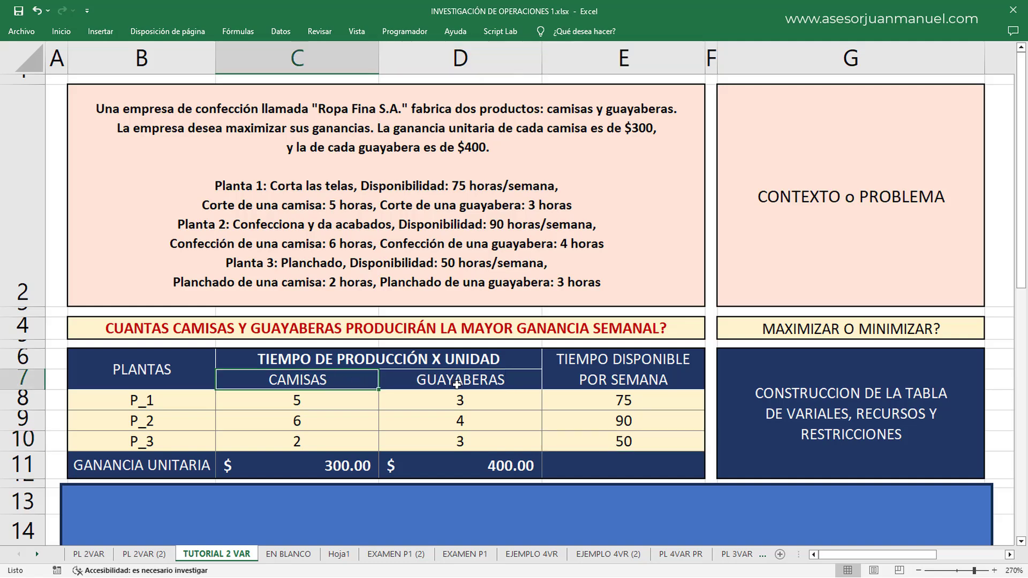
left_click(457, 384)
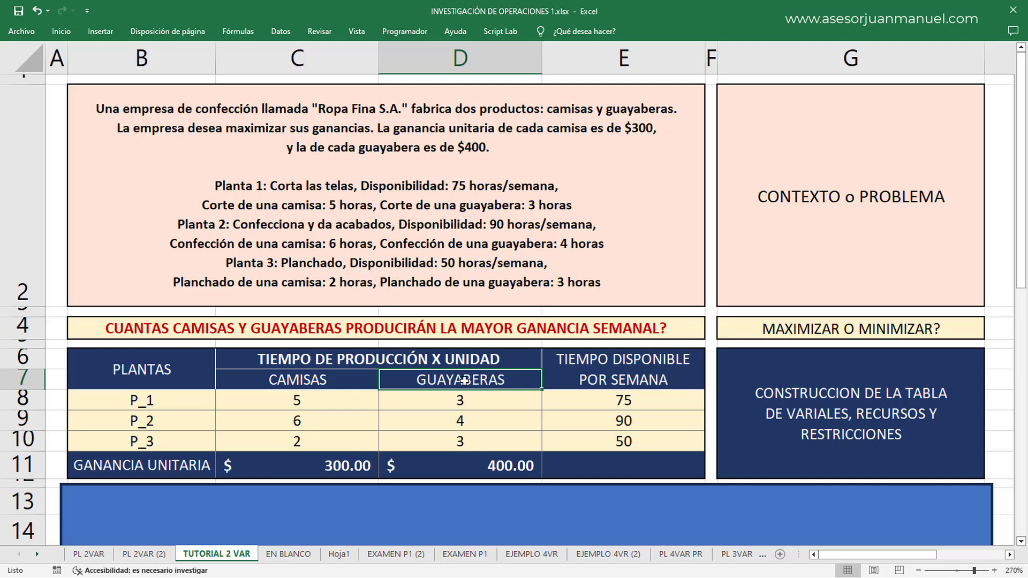
left_click(317, 361)
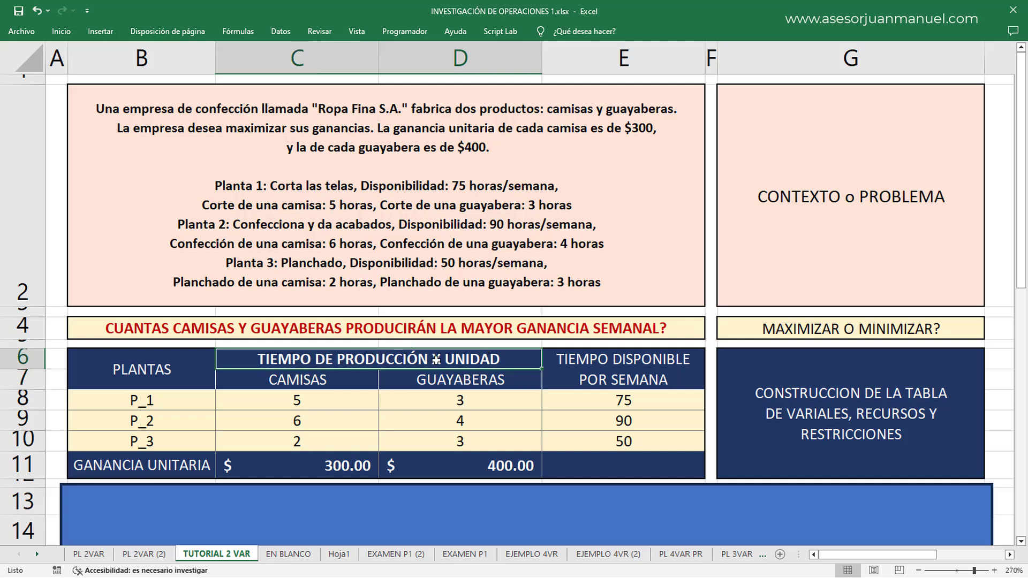
left_click(329, 404)
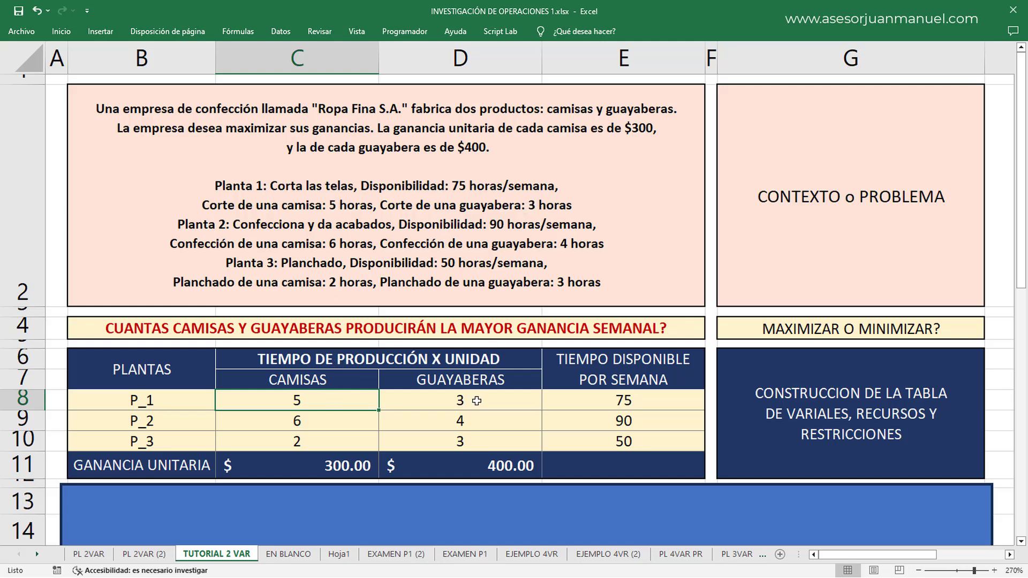
left_click(477, 401)
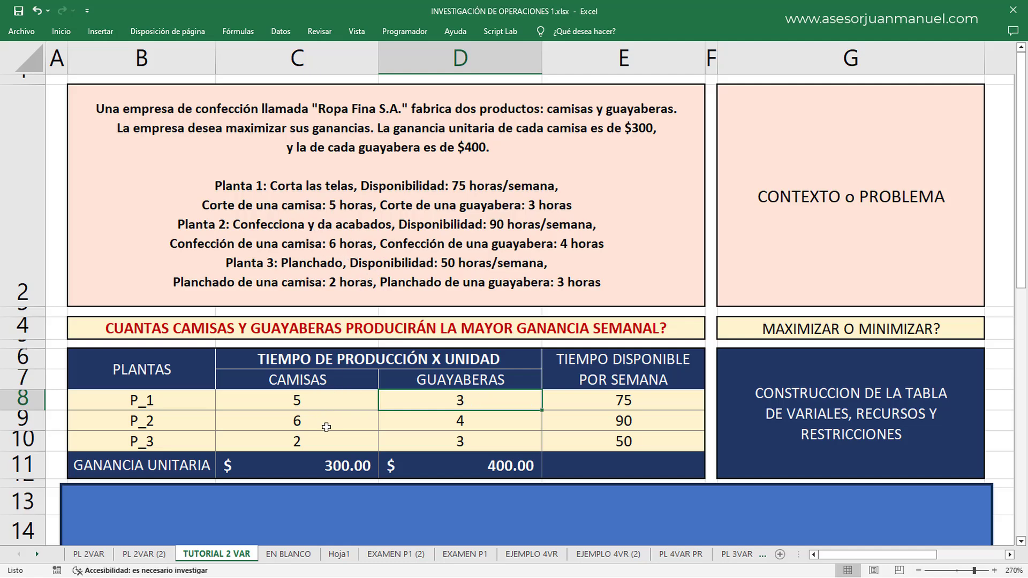
left_click(325, 423)
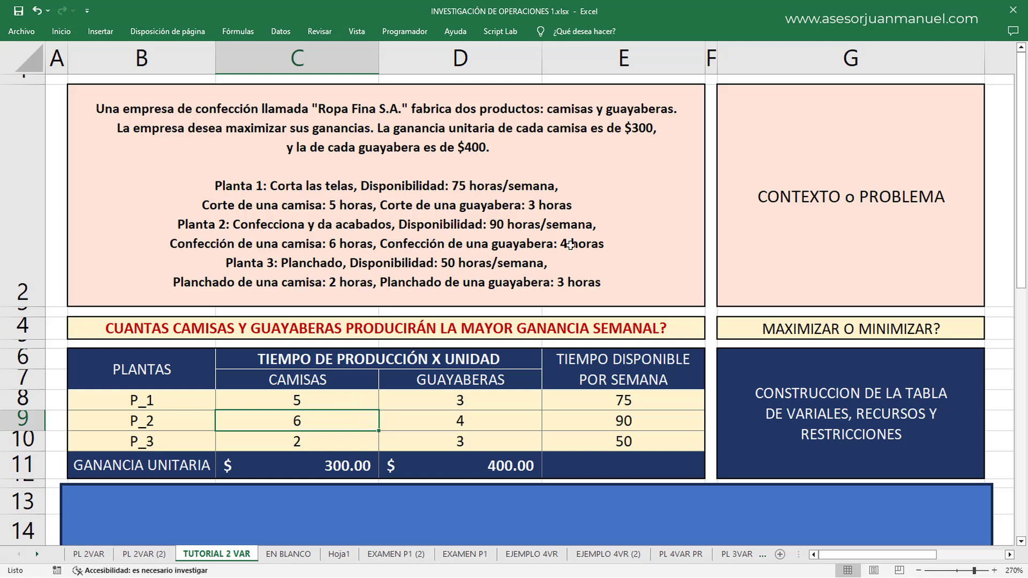
left_click(499, 421)
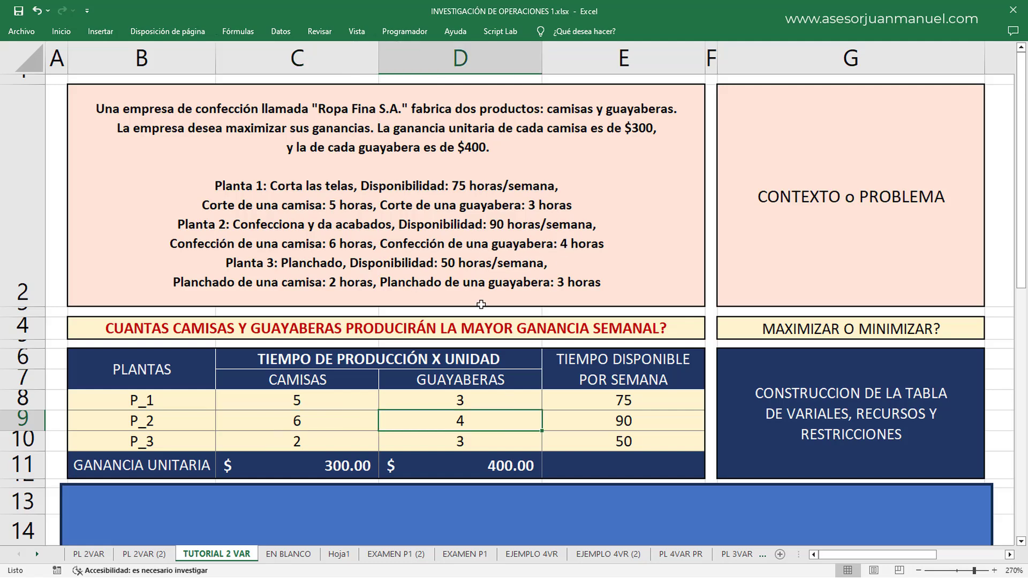
left_click(330, 440)
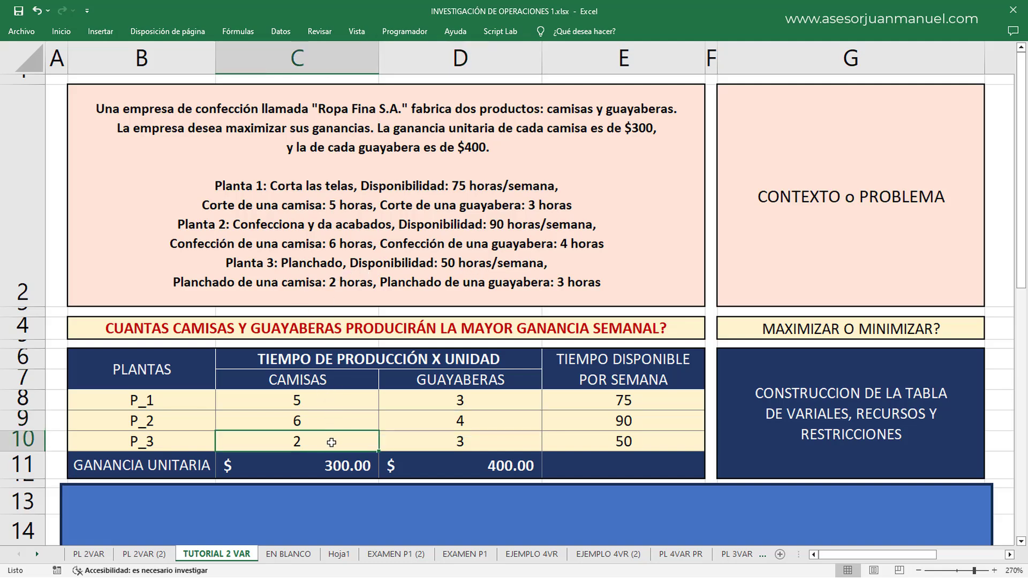
left_click(486, 444)
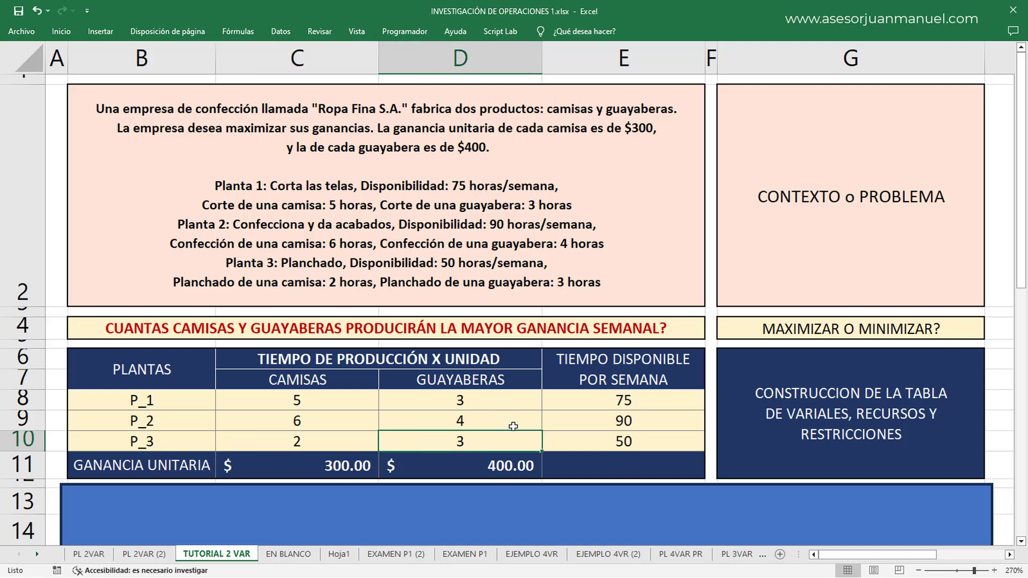
left_click(186, 468)
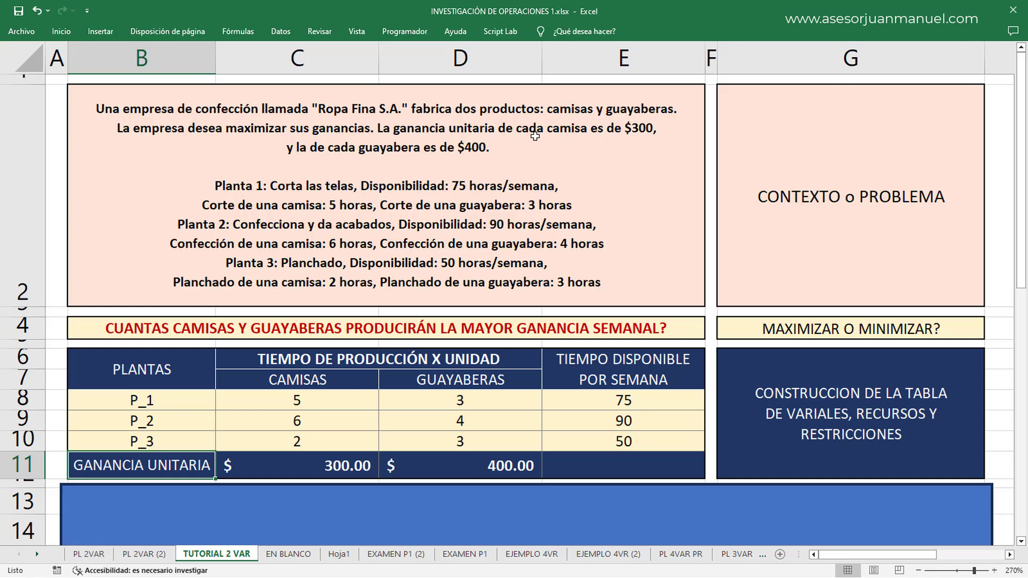
left_click(345, 465)
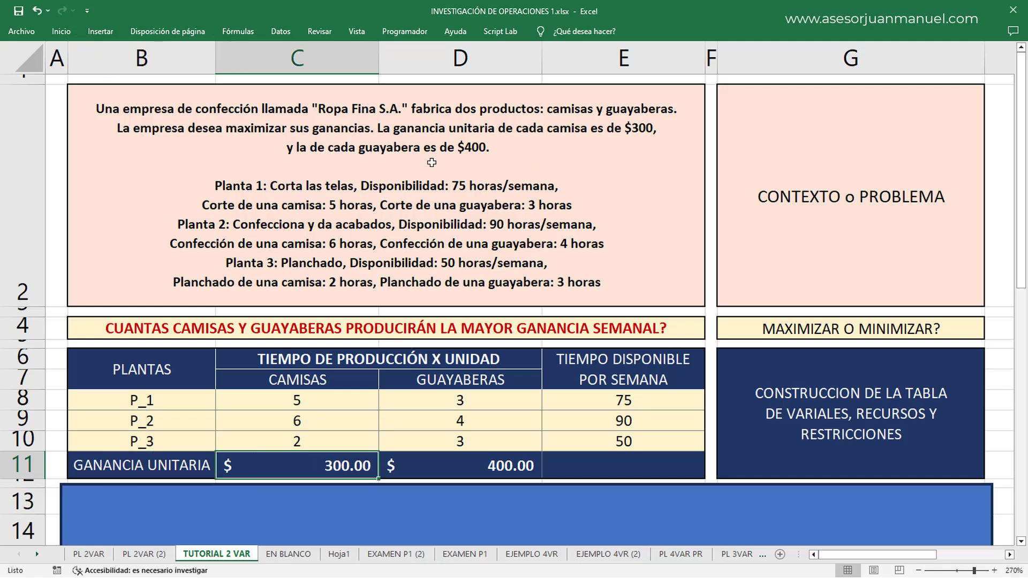
left_click(480, 466)
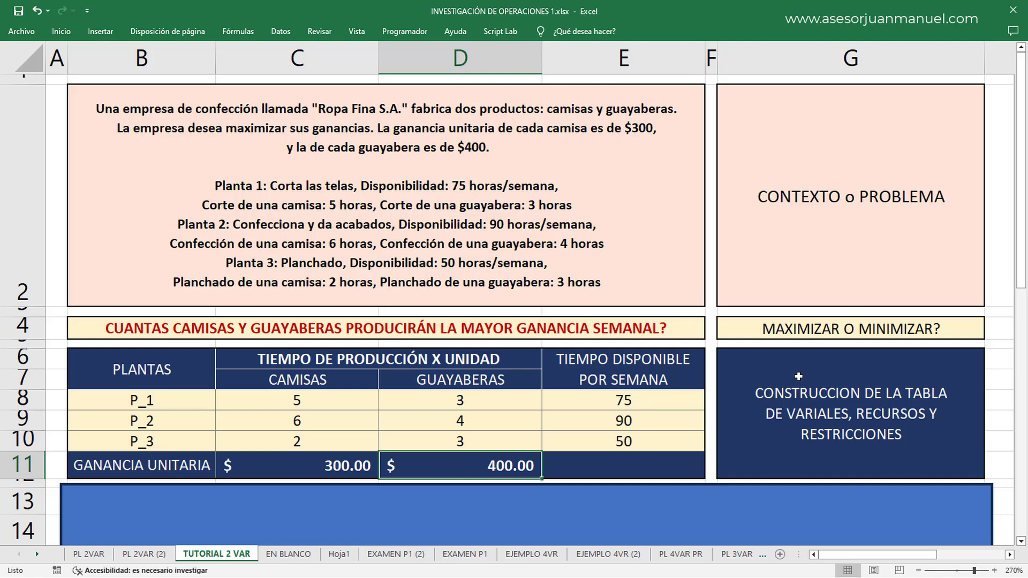
Move the blue cover rectangle below row 22 to uncover the objective function, decision variables and constraints.
left_click(631, 396)
scroll(645, 362, "down", 1)
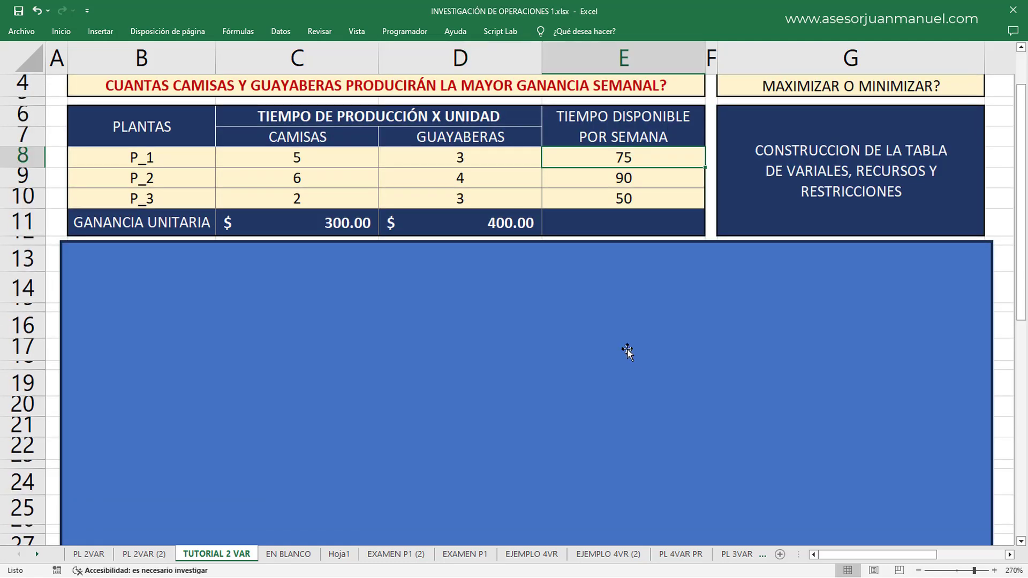
left_click(621, 302)
left_click_drag(621, 361, 620, 402)
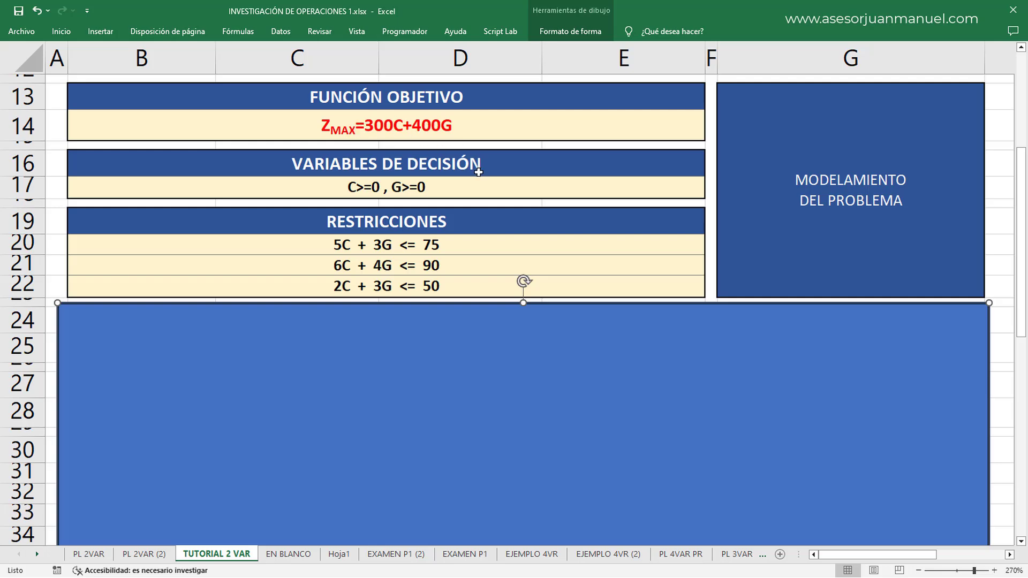
Compare the constraints in rows 20 to 22 with the production times and available hours of plants P_1 to P_3.
scroll(479, 170, "up", 2)
scroll(459, 214, "up", 1)
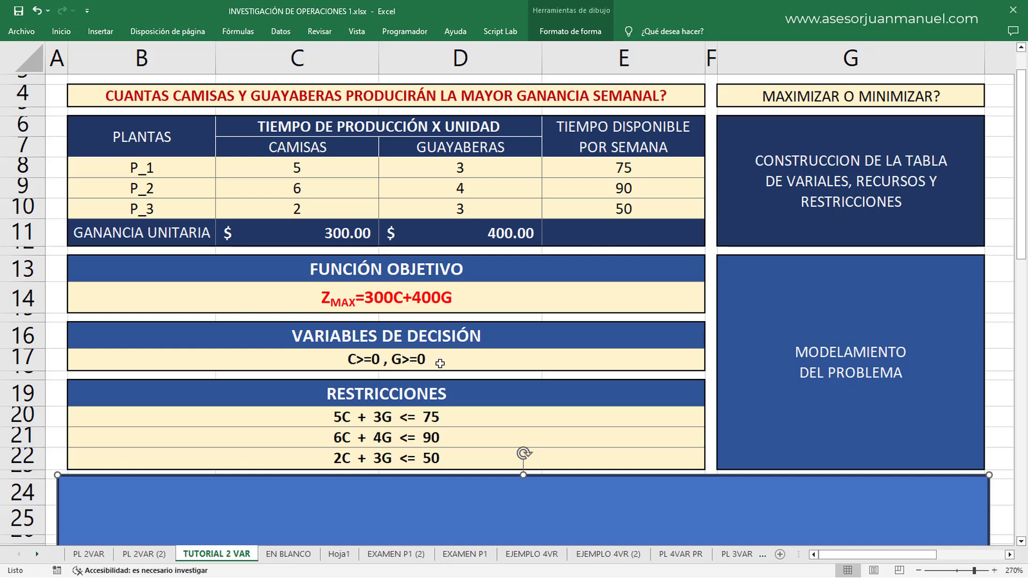
left_click(399, 399)
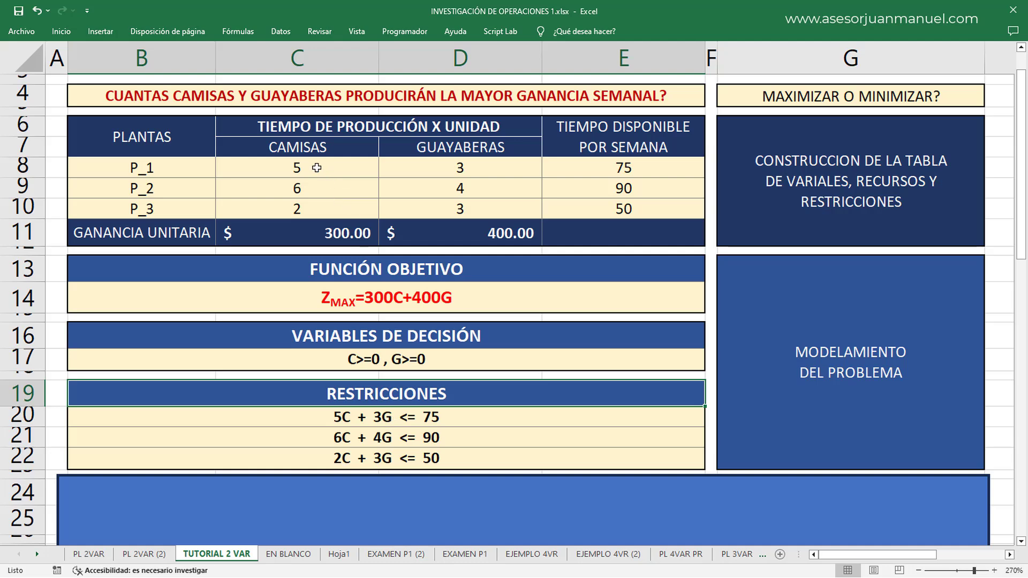
left_click_drag(316, 168, 400, 208)
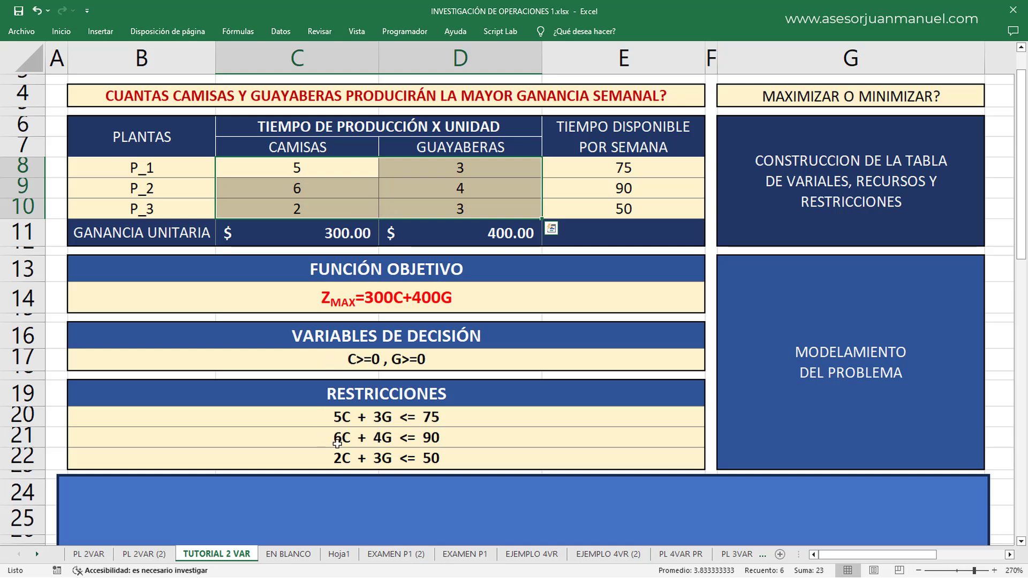
left_click(349, 421)
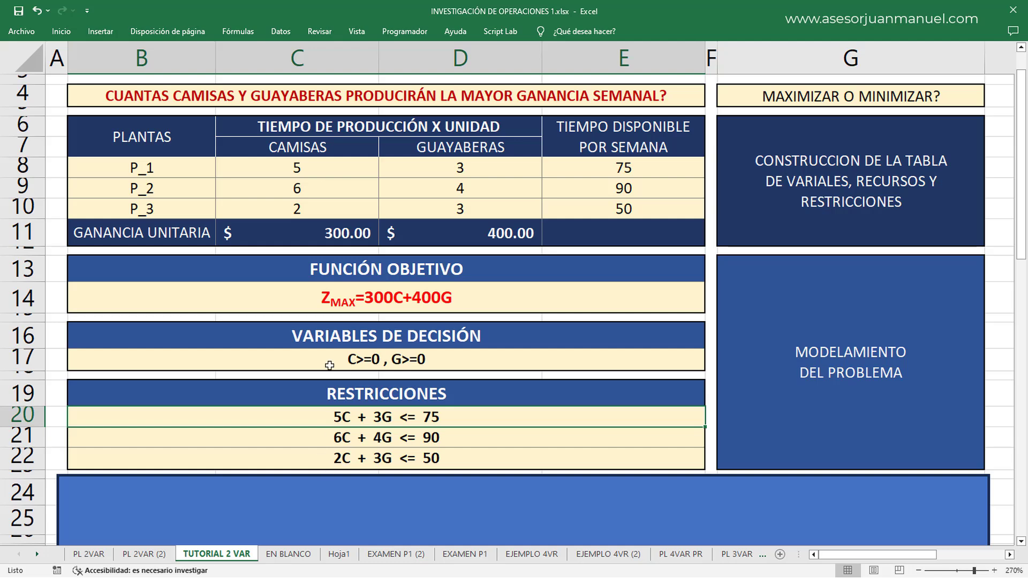
left_click(306, 191)
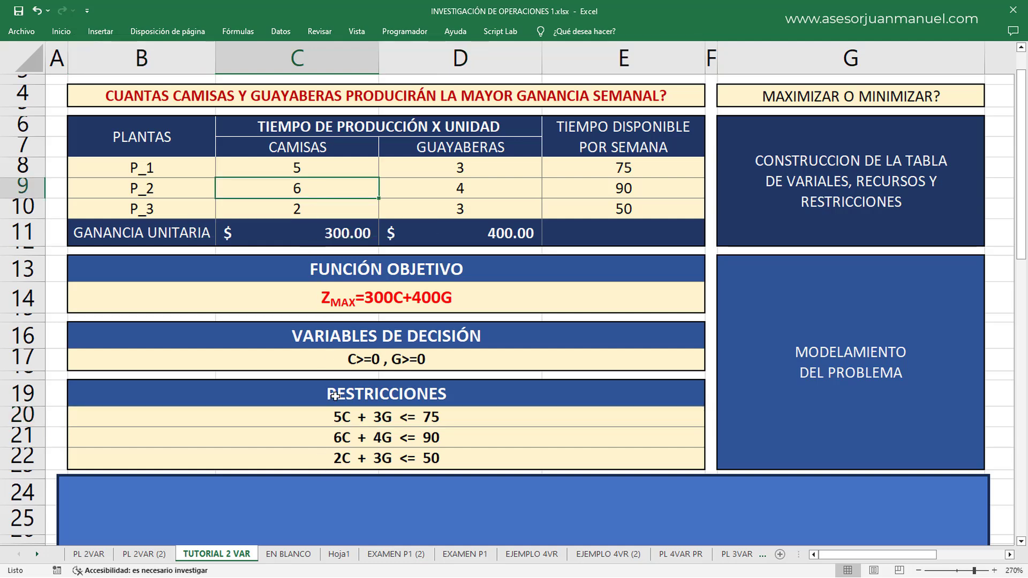
left_click(348, 439)
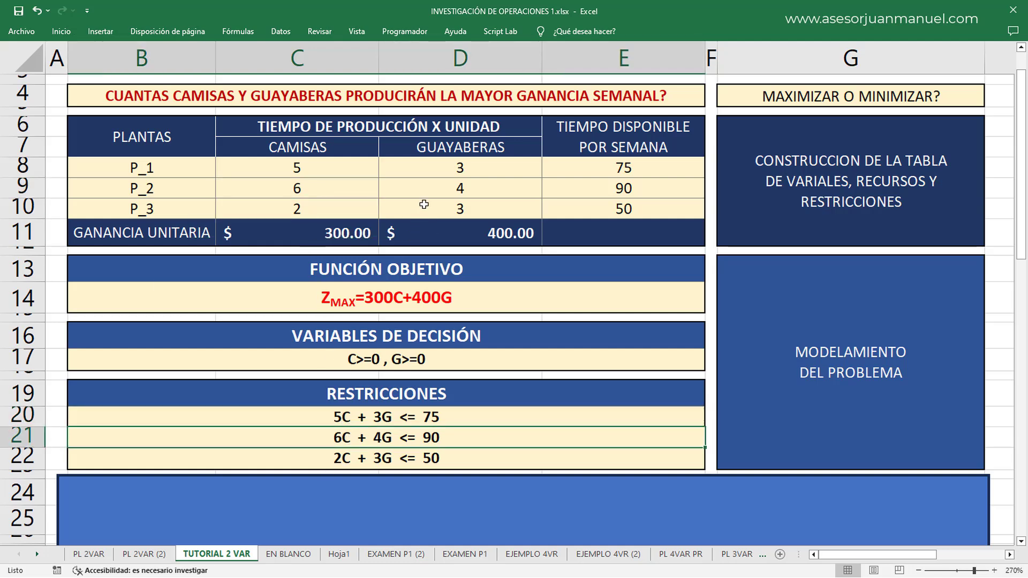
left_click(446, 189)
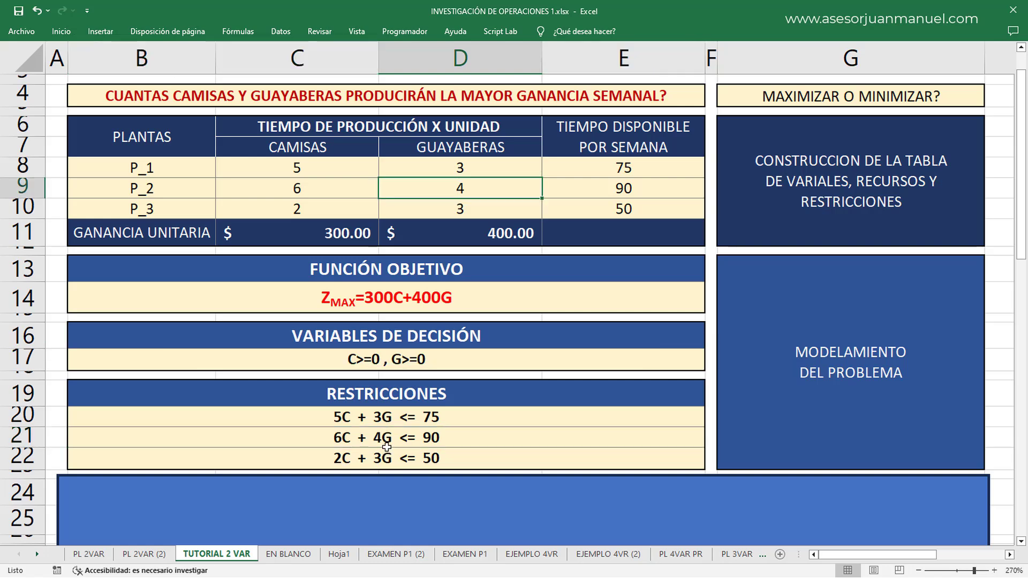
left_click(617, 184)
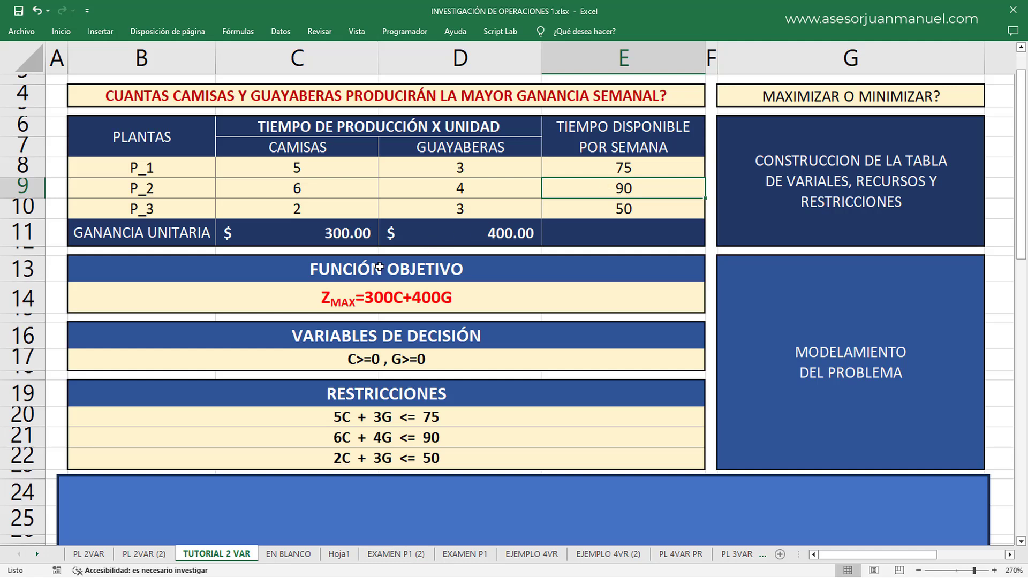
left_click(320, 211)
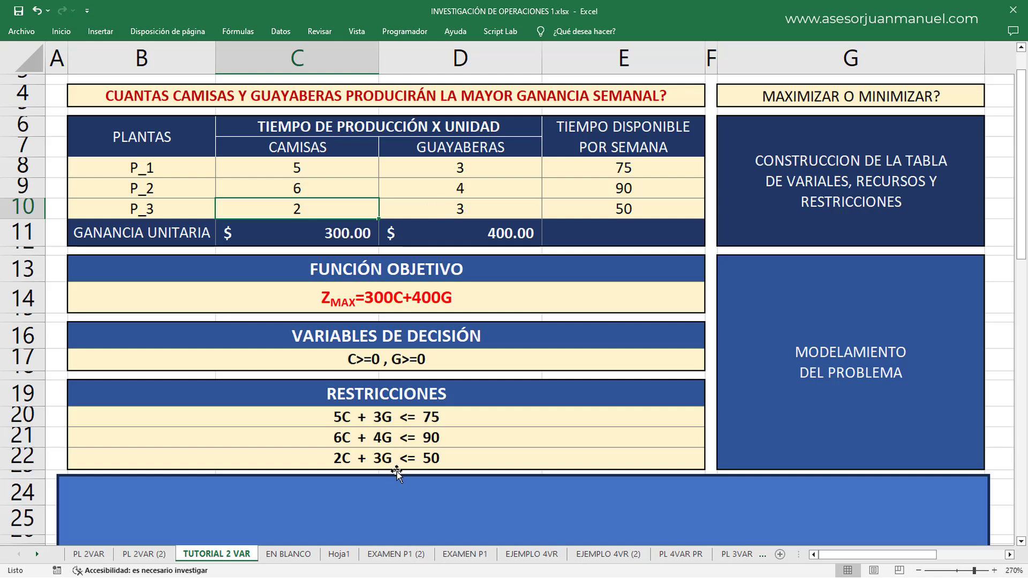
left_click(602, 206, "shift")
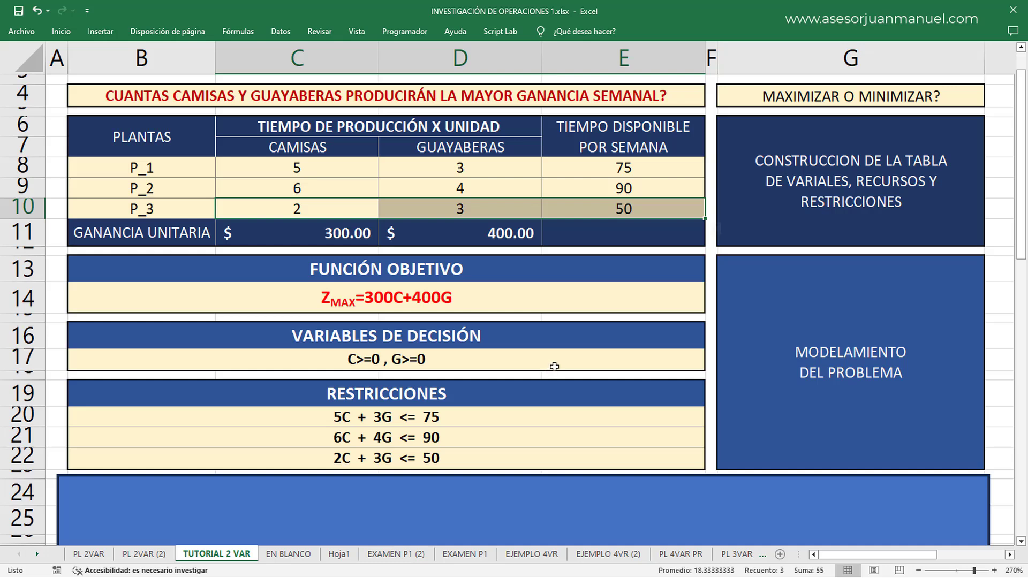
Enter the objective formula =300*C28+400*E28 in D25, beside Z=, referencing the empty decision variable cells.
scroll(554, 368, "down", 3)
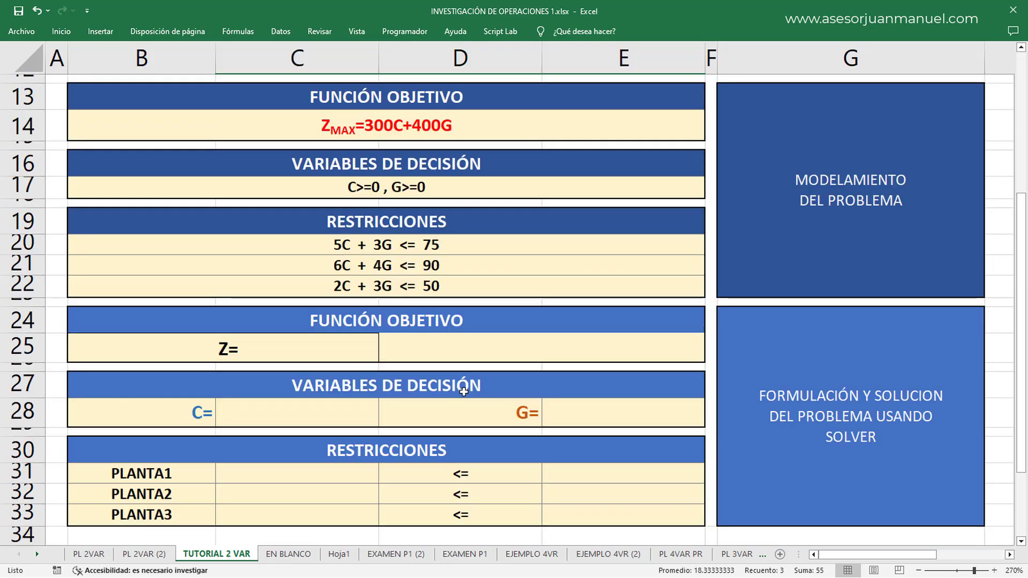
left_click(441, 350)
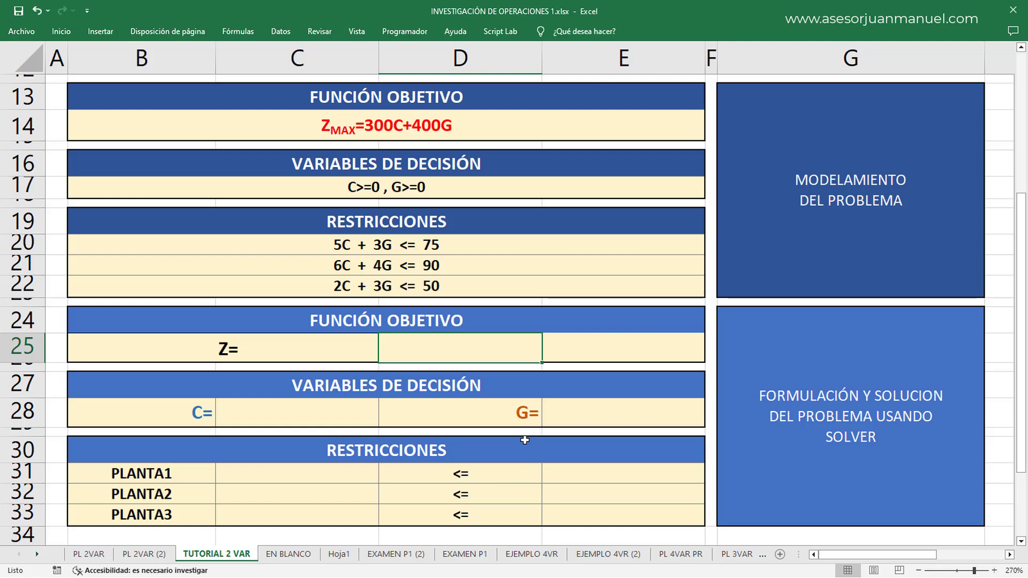
double_click(434, 347)
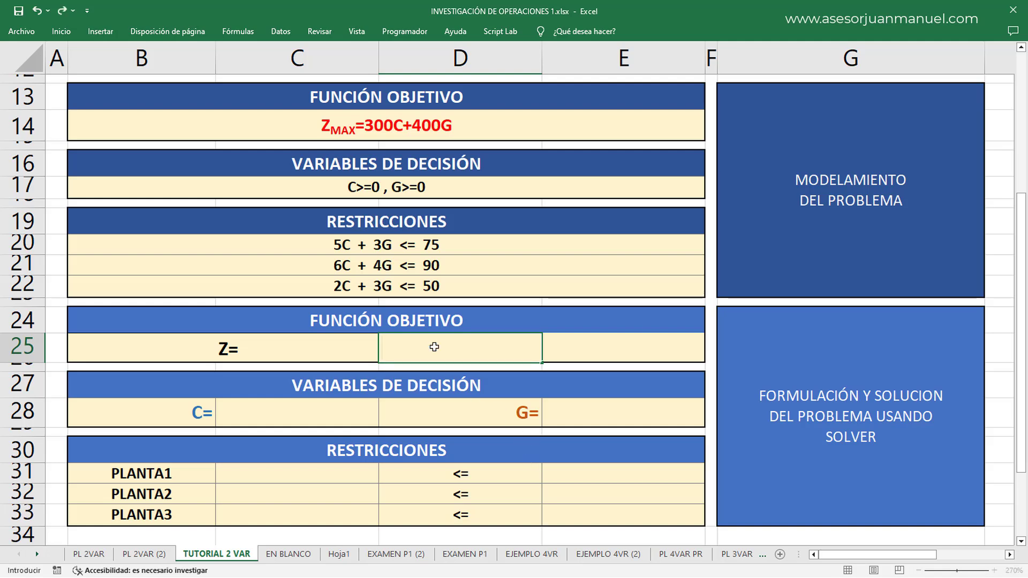
type("=3 00")
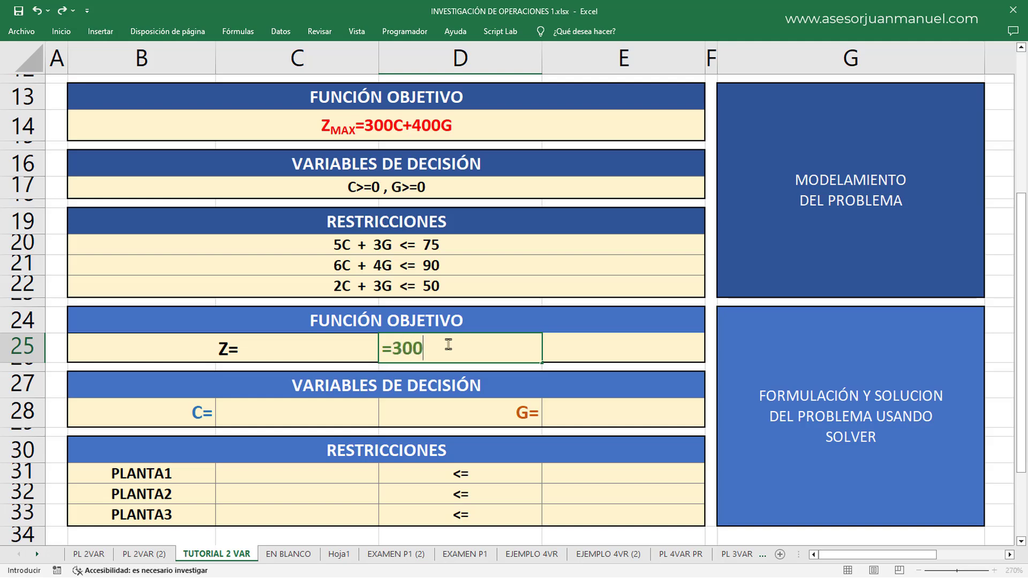
type("*")
left_click(307, 415)
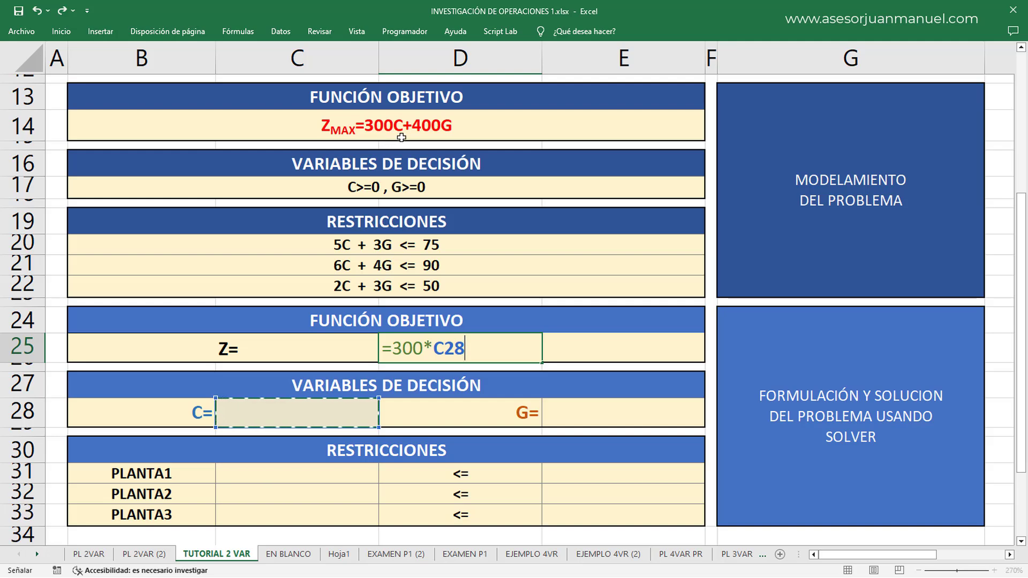
type("+")
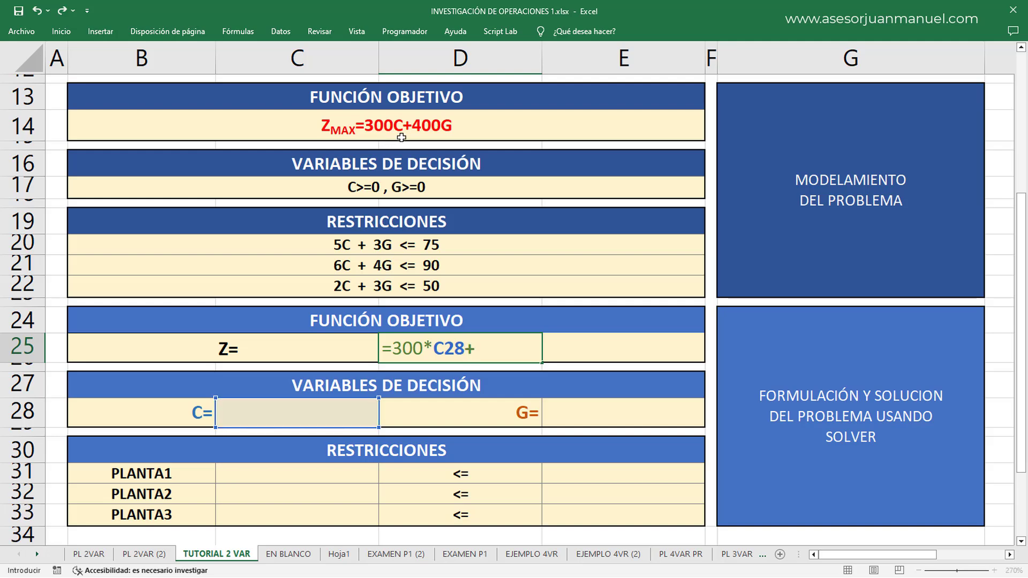
type("400*")
left_click(618, 412)
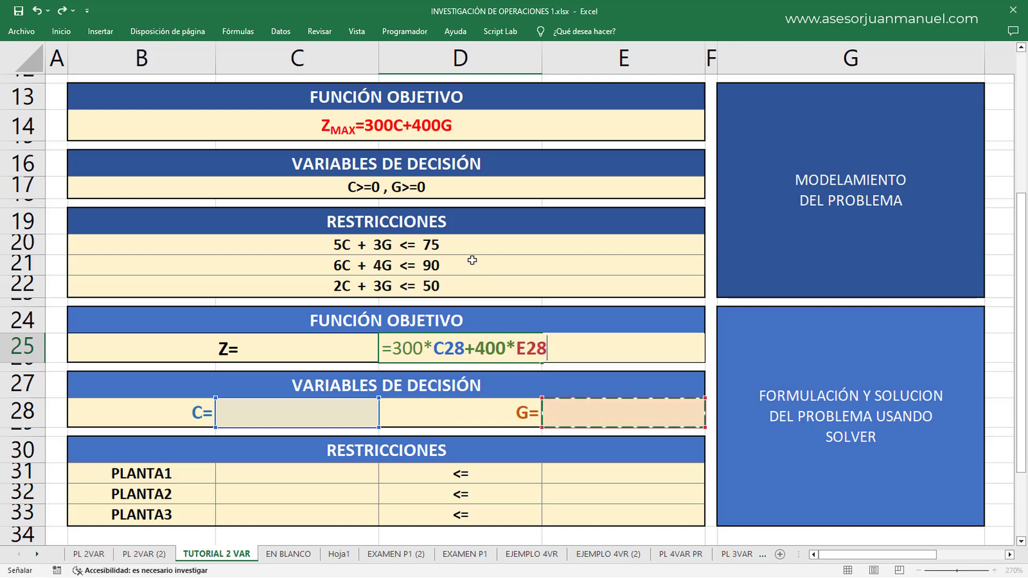
Replace the constant 300 in the D25 objective formula with a reference to the camisas unit profit in C11.
scroll(458, 267, "up", 3)
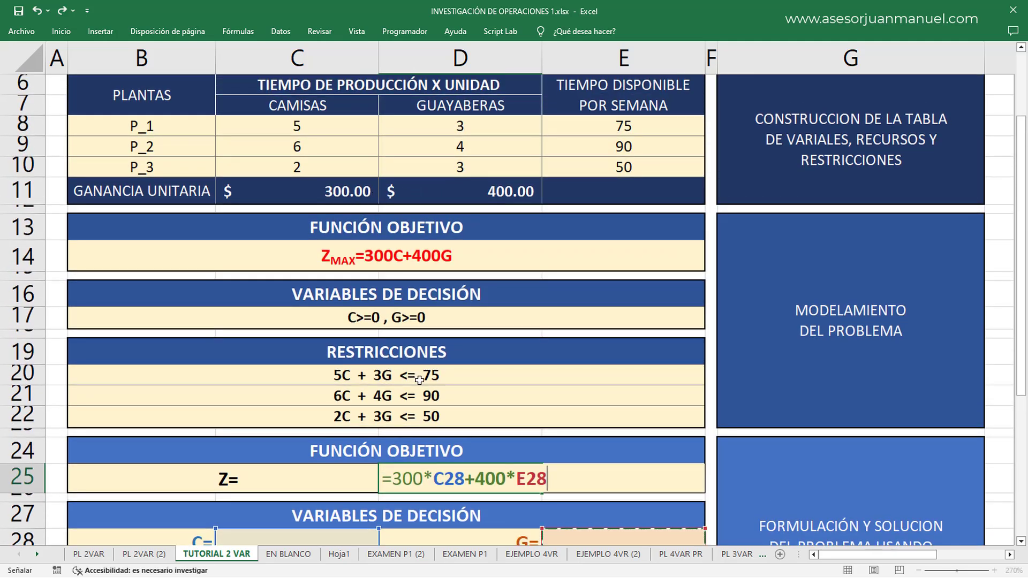
scroll(423, 396, "down", 1)
left_click(429, 416)
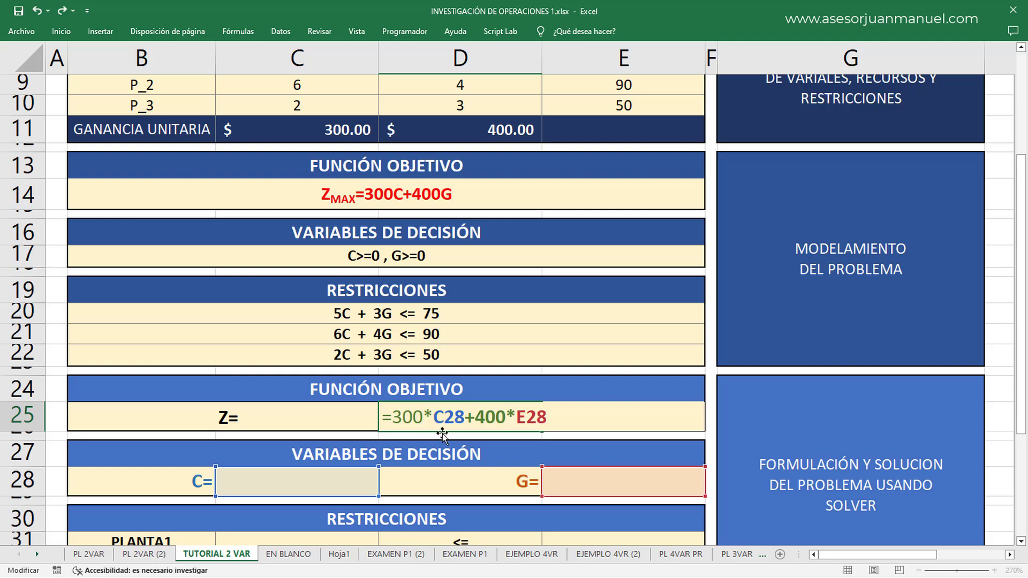
key("BackSpace")
key("BackSpace")
key("BackSpace")
scroll(352, 261, "up", 2)
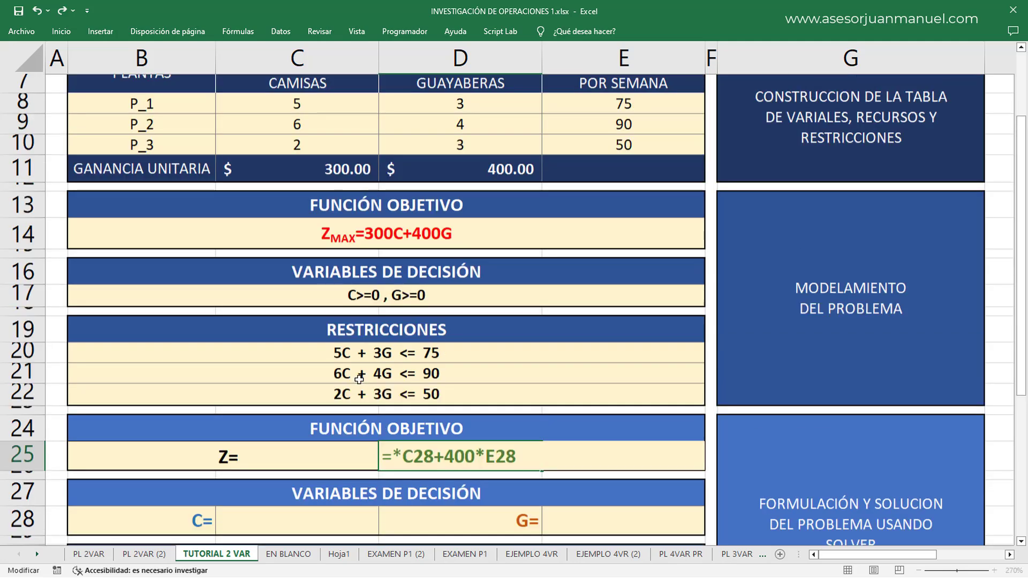
left_click(333, 236)
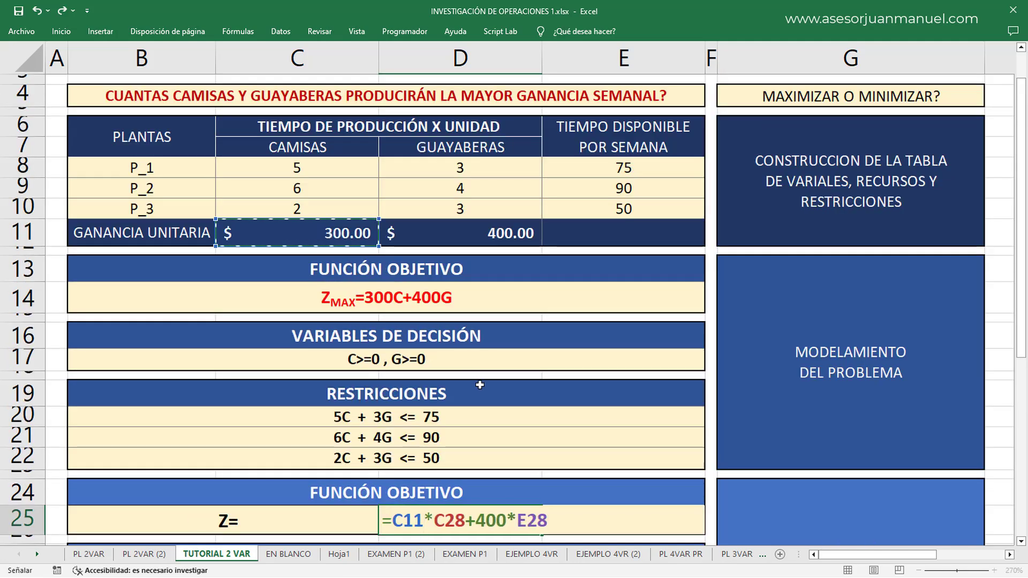
Replace the constant 400 with the guayaberas unit profit in D11, completing the D25 formula as =C11*C28+D11*E28.
scroll(505, 450, "down", 1)
left_click(507, 477)
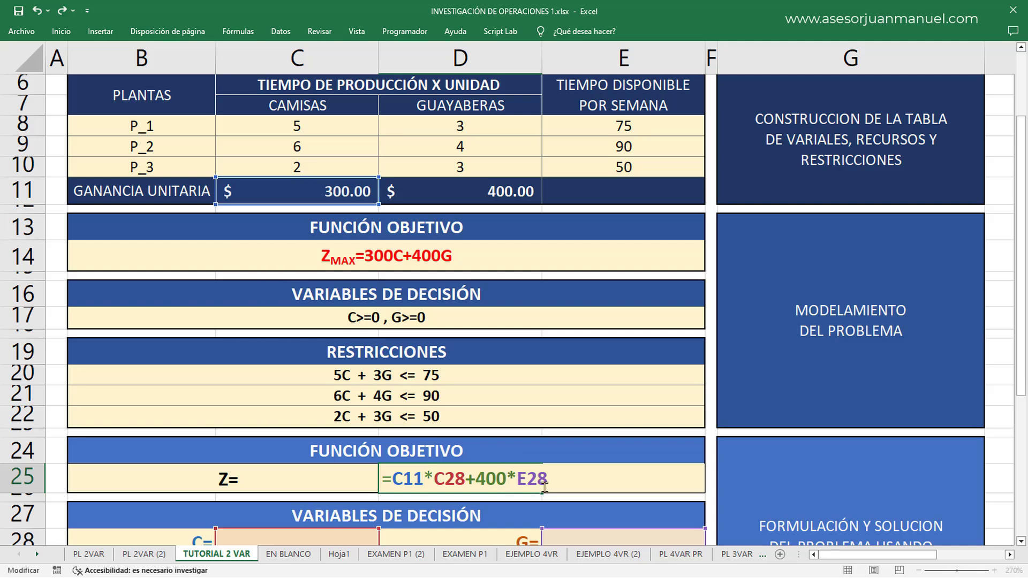
key("BackSpace")
key("BackSpace")
key("BackSpace")
scroll(489, 236, "up", 1)
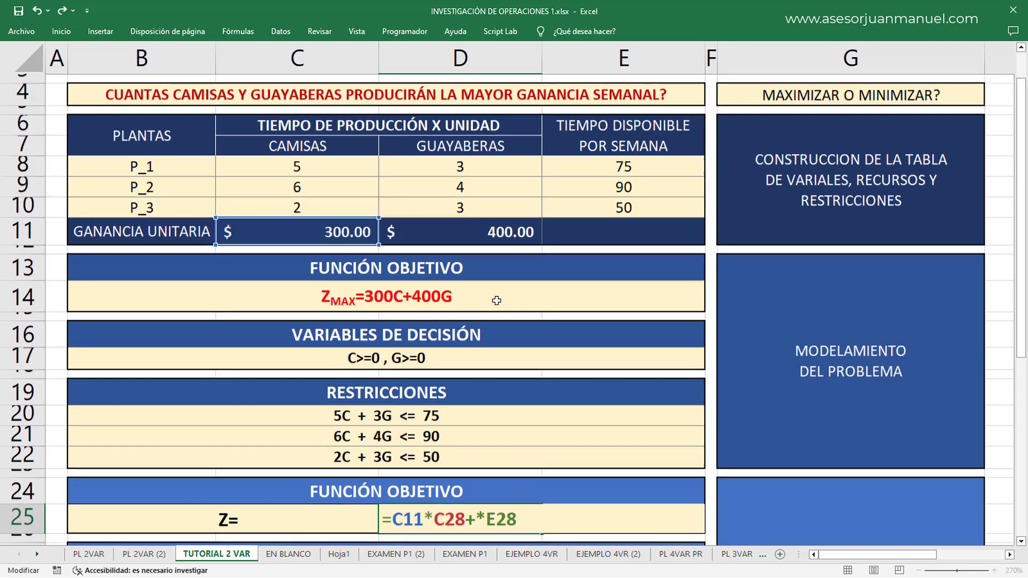
left_click(489, 237)
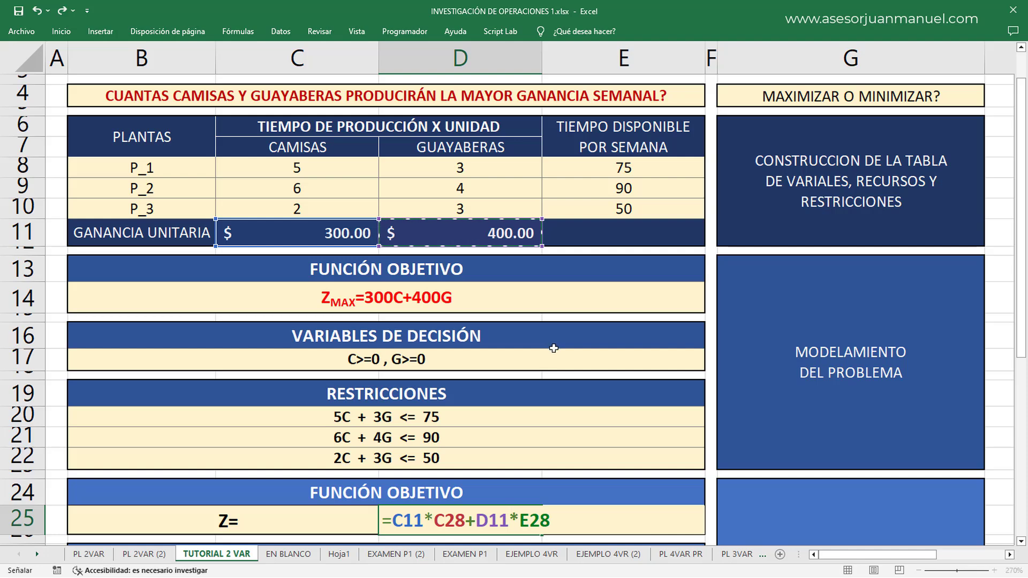
scroll(554, 350, "down", 1)
scroll(554, 350, "down", 2)
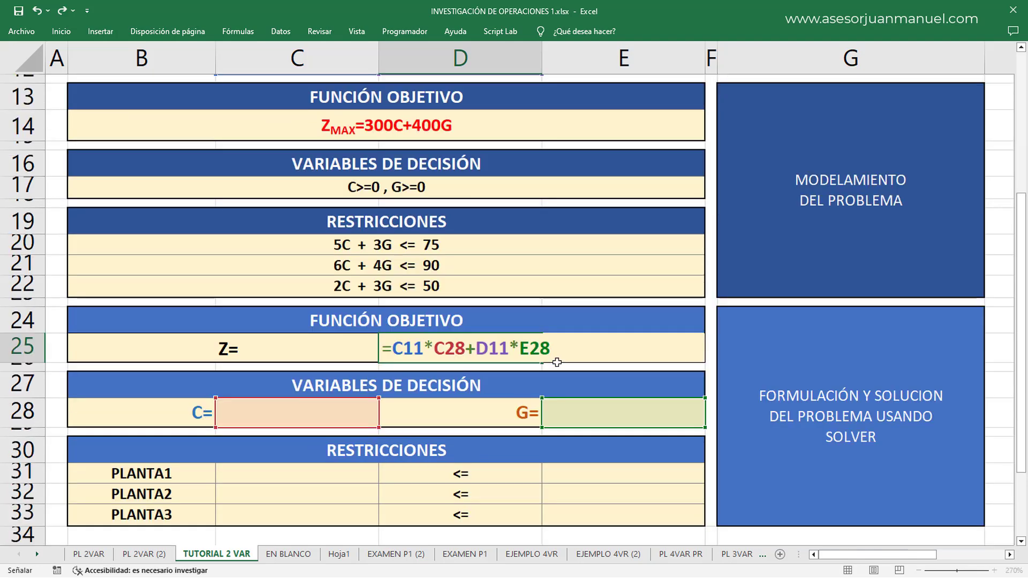
left_click(552, 405)
left_click(490, 347)
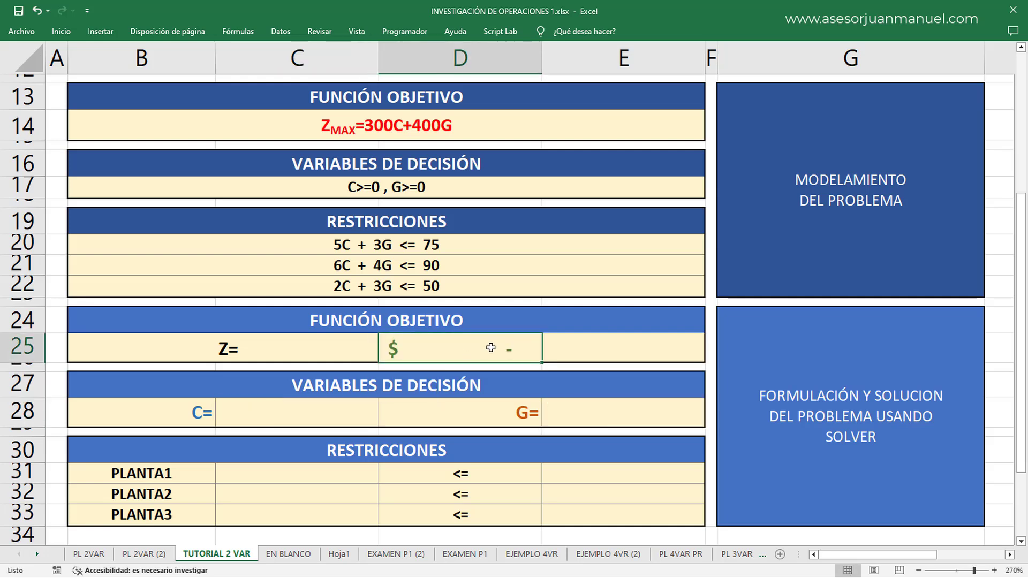
Enter the PLANTA1 constraint formula =5*C28+3*E28 in C31, using the decision variable cells for C and G.
left_click(309, 416)
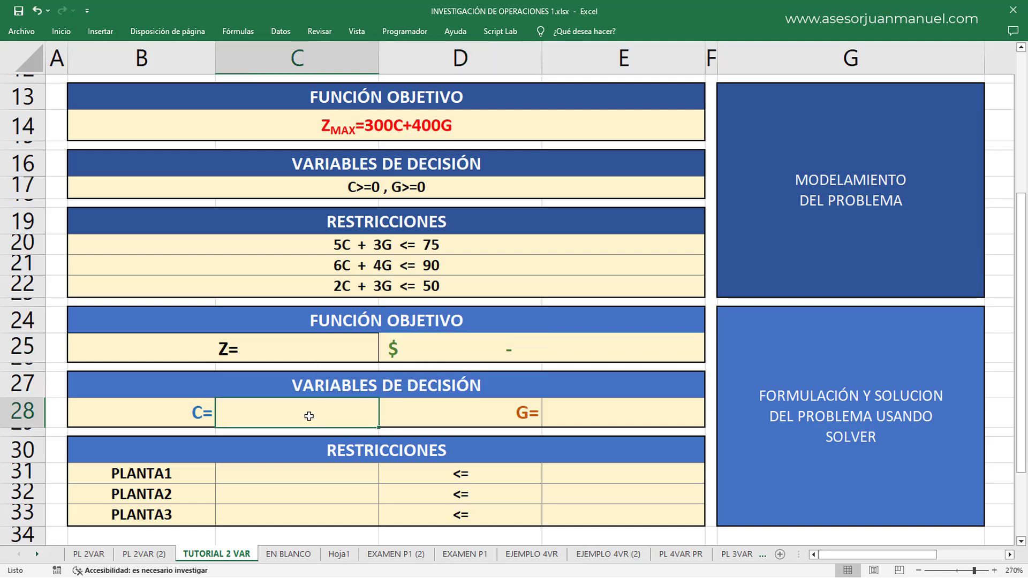
left_click(614, 414)
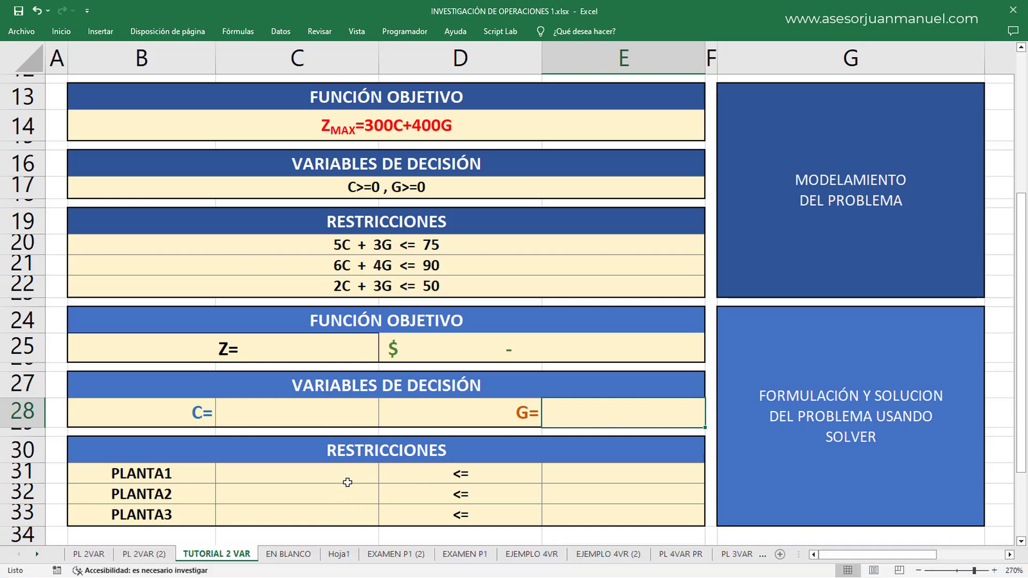
left_click(330, 479)
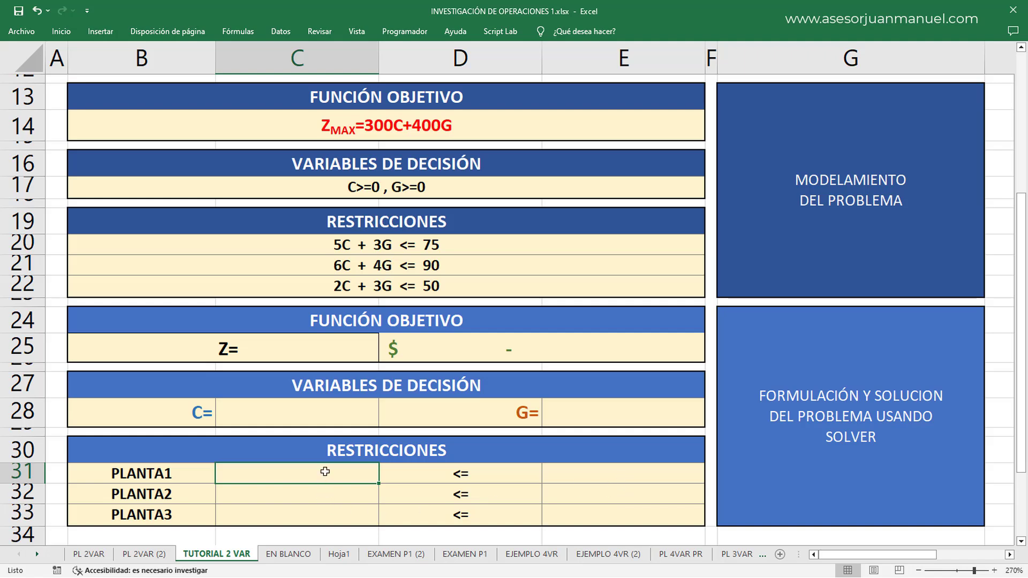
type("=")
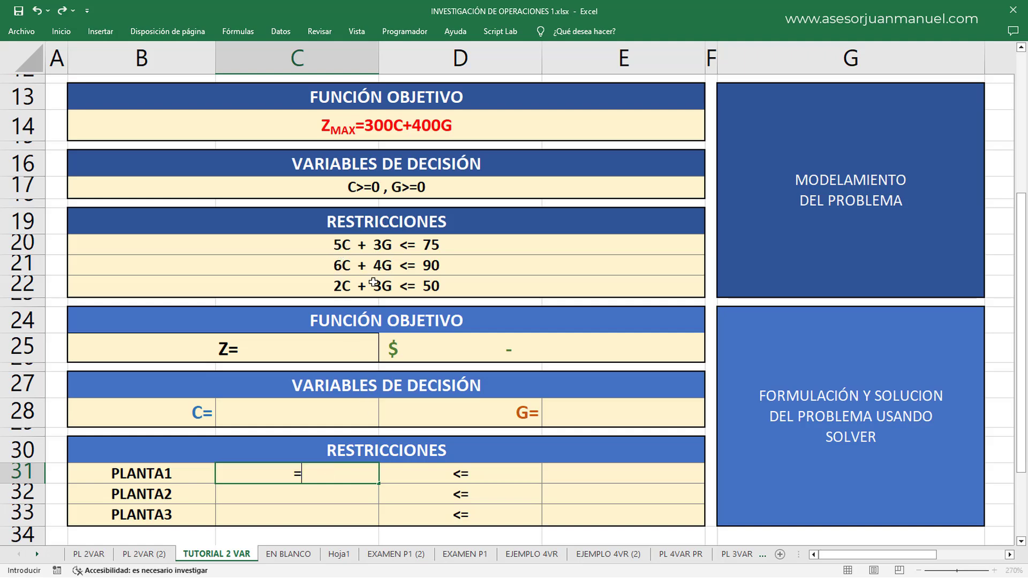
type("5*")
left_click(310, 408)
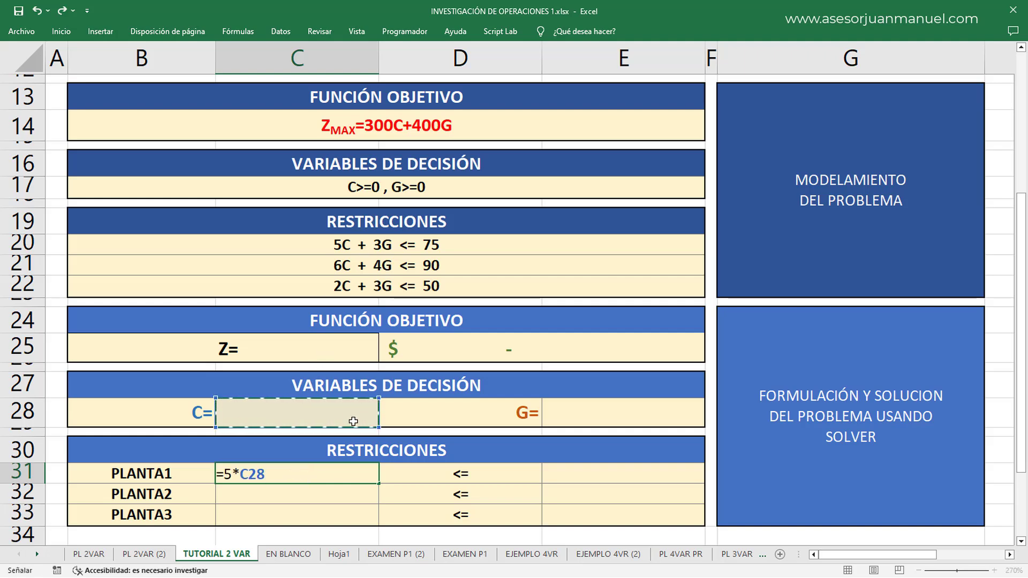
type("+")
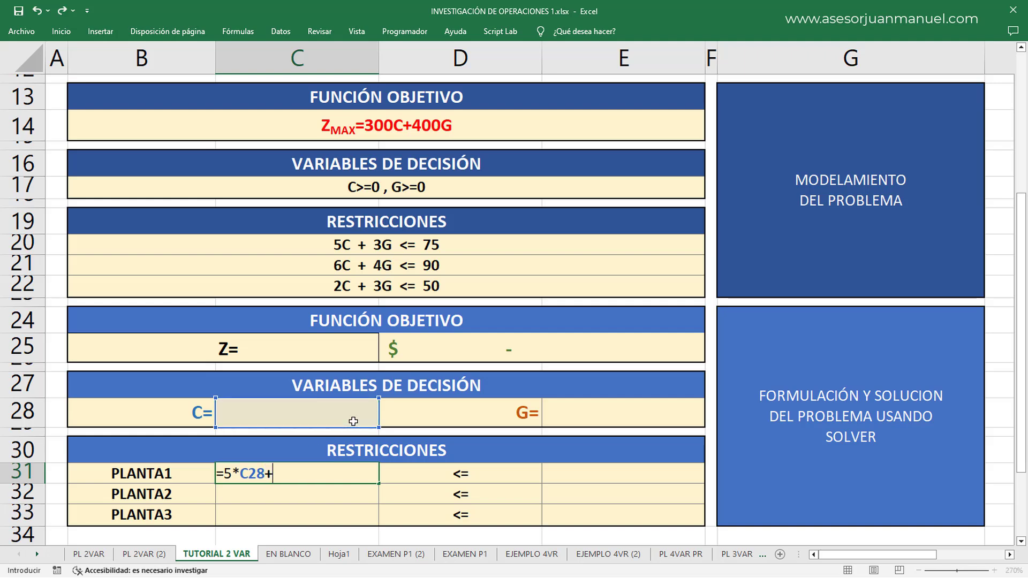
type("3*")
left_click(625, 413)
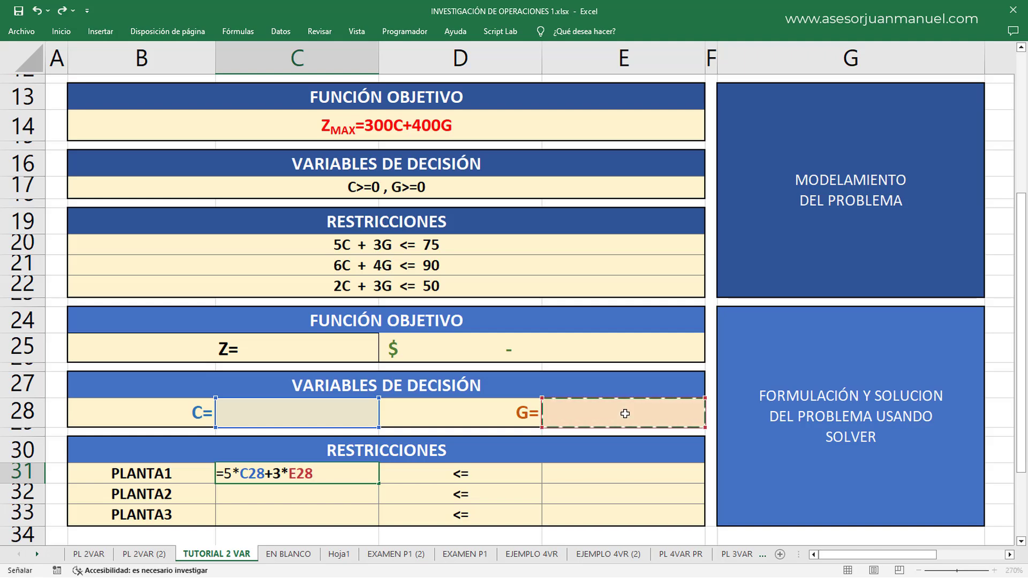
key("Return")
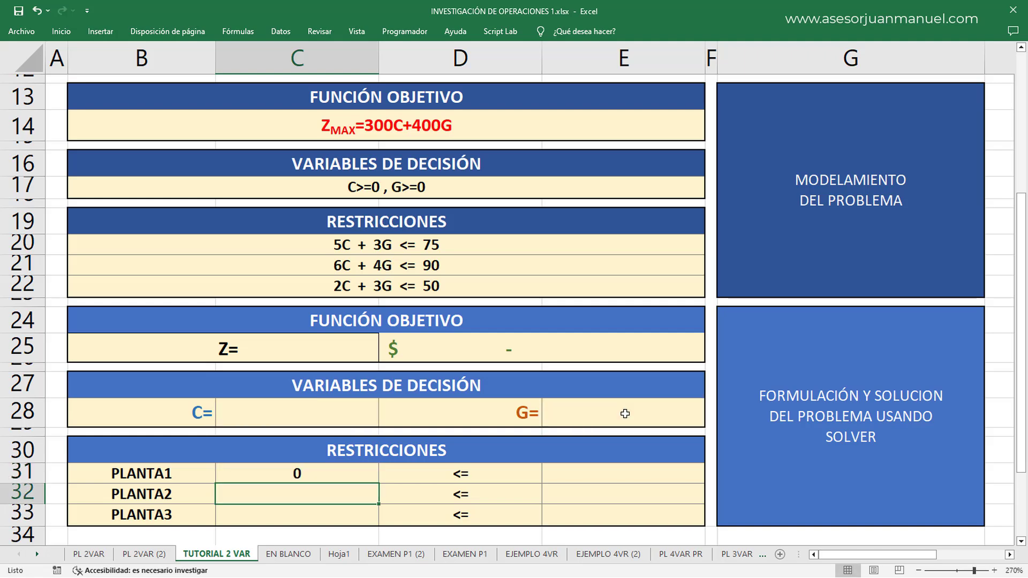
key("Up")
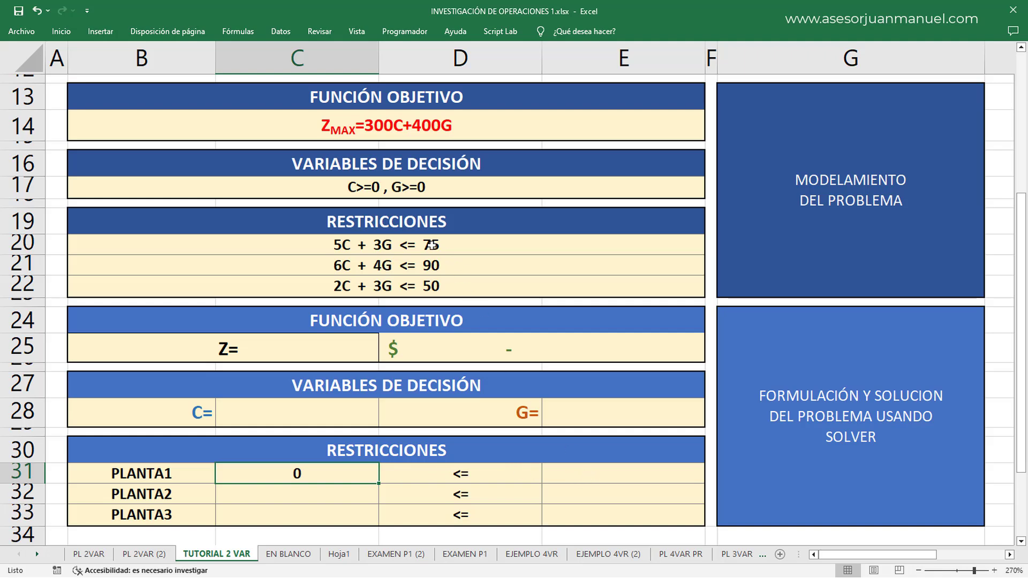
Link the PLANTA1 constraint limit in E31 to the weekly available time of plant P_1 in E8.
left_click(595, 476)
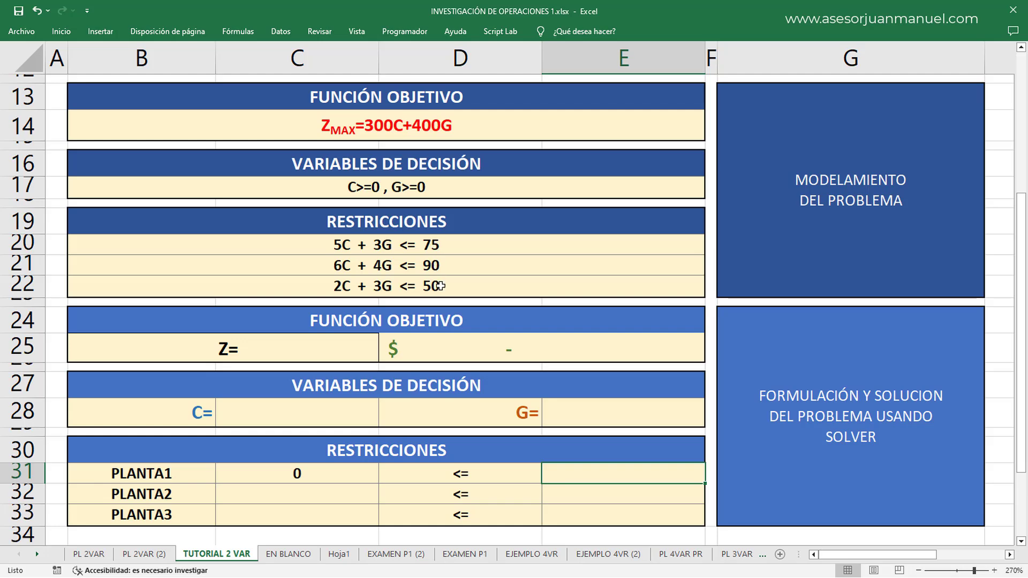
scroll(552, 256, "up", 3)
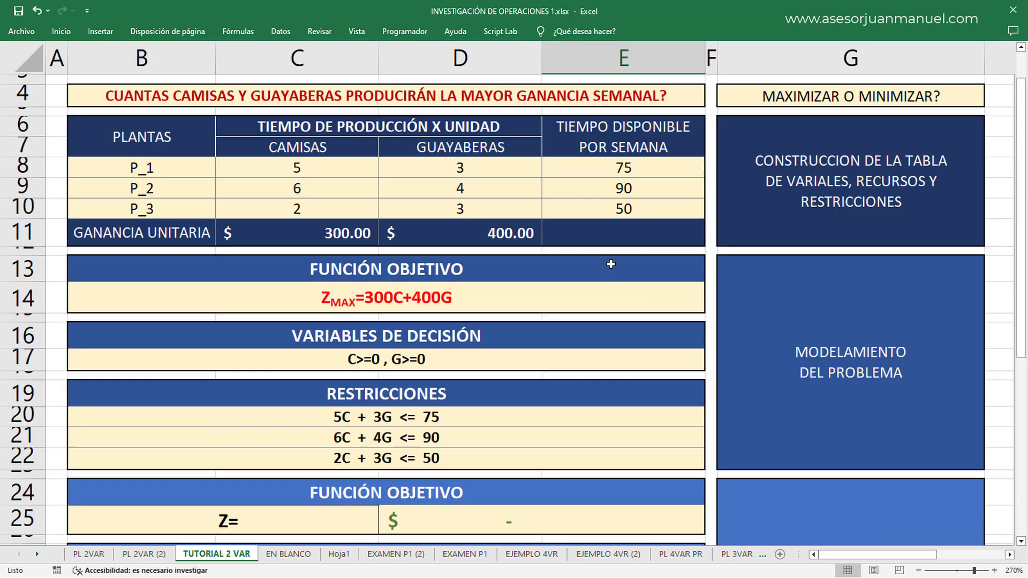
left_click(635, 172)
left_click(632, 189)
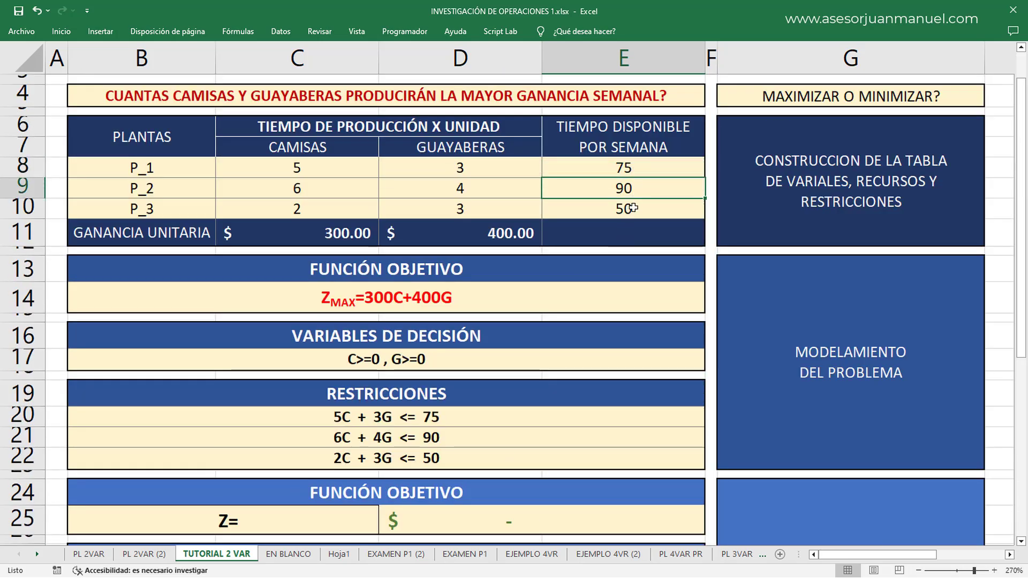
left_click(633, 208)
scroll(666, 328, "down", 4)
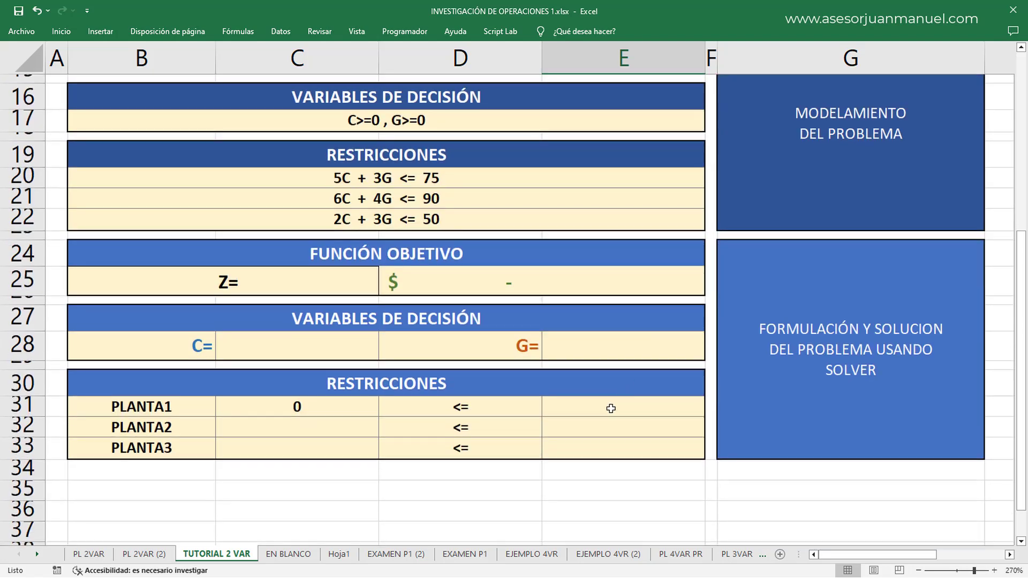
left_click(611, 408)
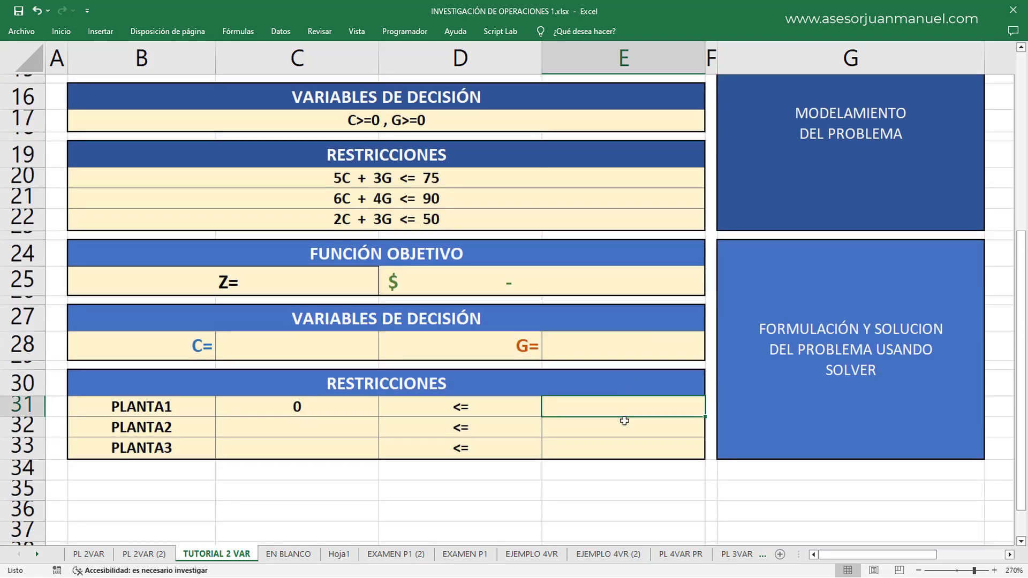
type("=")
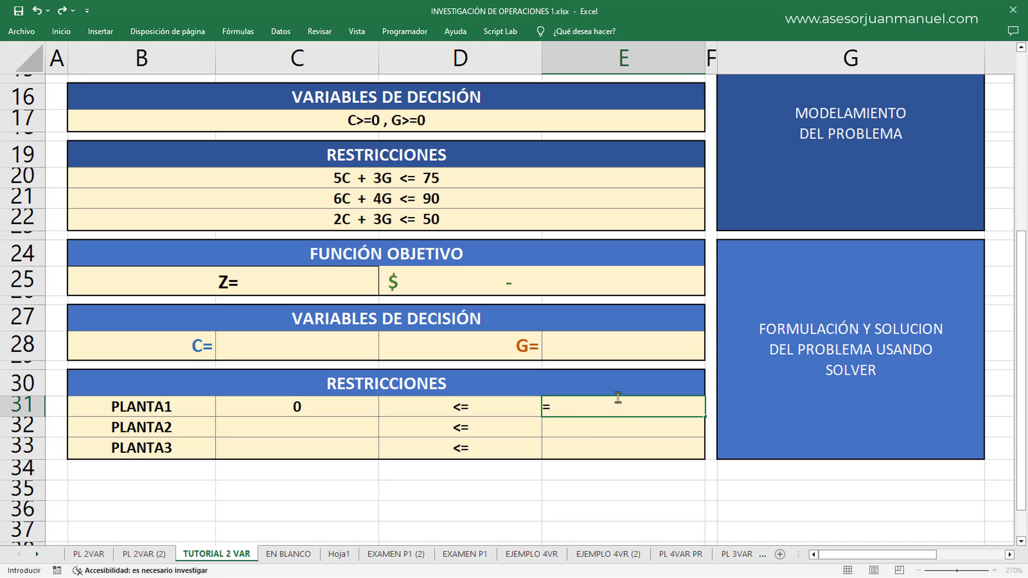
scroll(615, 396, "up", 3)
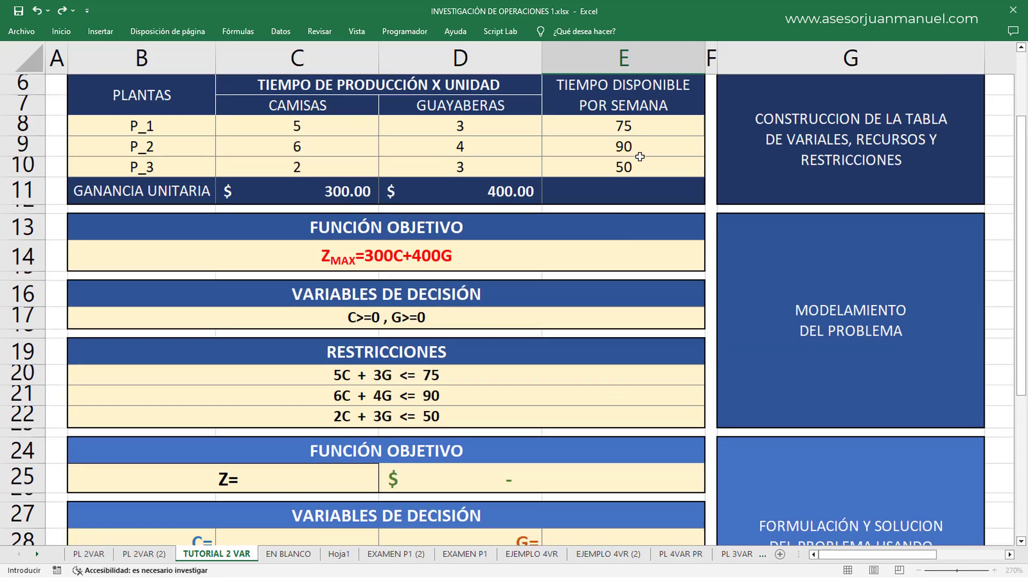
left_click(633, 126)
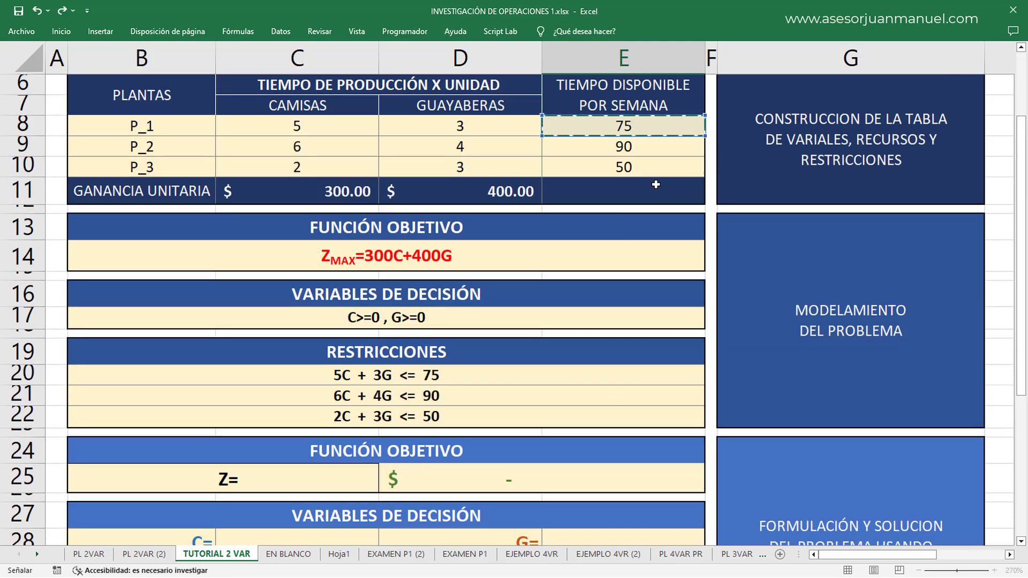
key("Return")
Copy the E31 limit formula down to E33 to fill in the available times for PLANTA2 and PLANTA3.
scroll(629, 403, "down", 1)
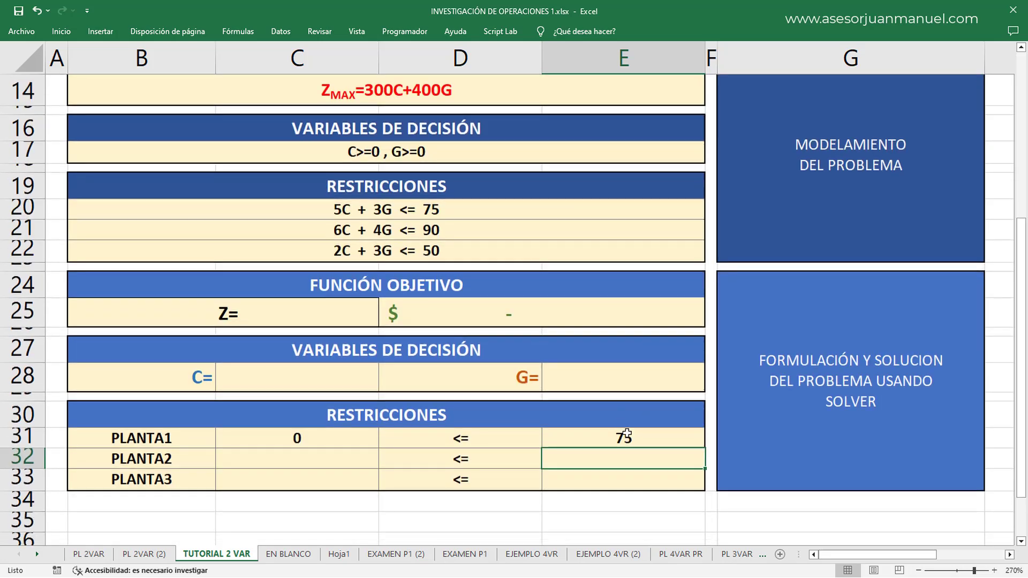
left_click(676, 436)
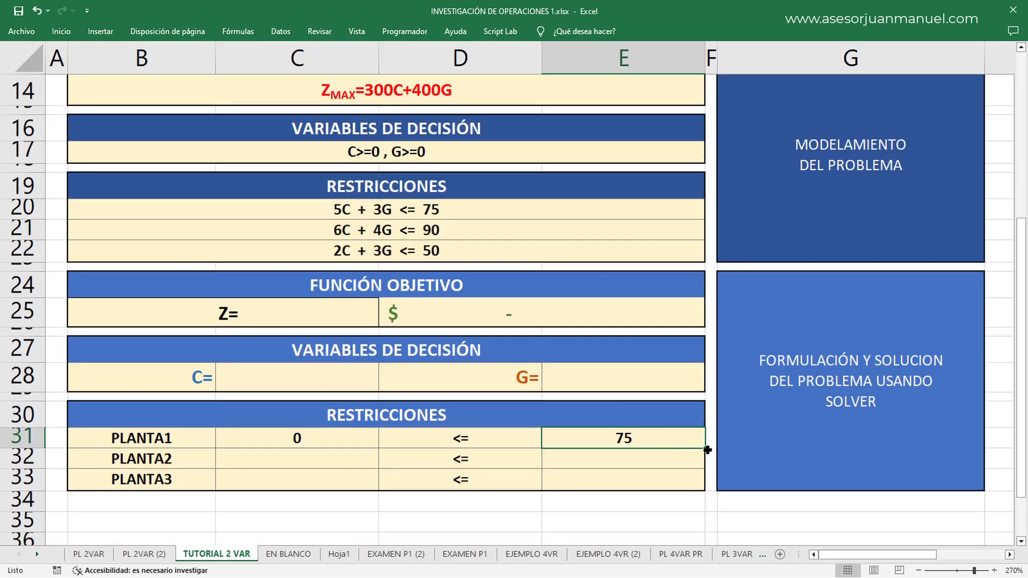
left_click_drag(704, 454, 694, 485)
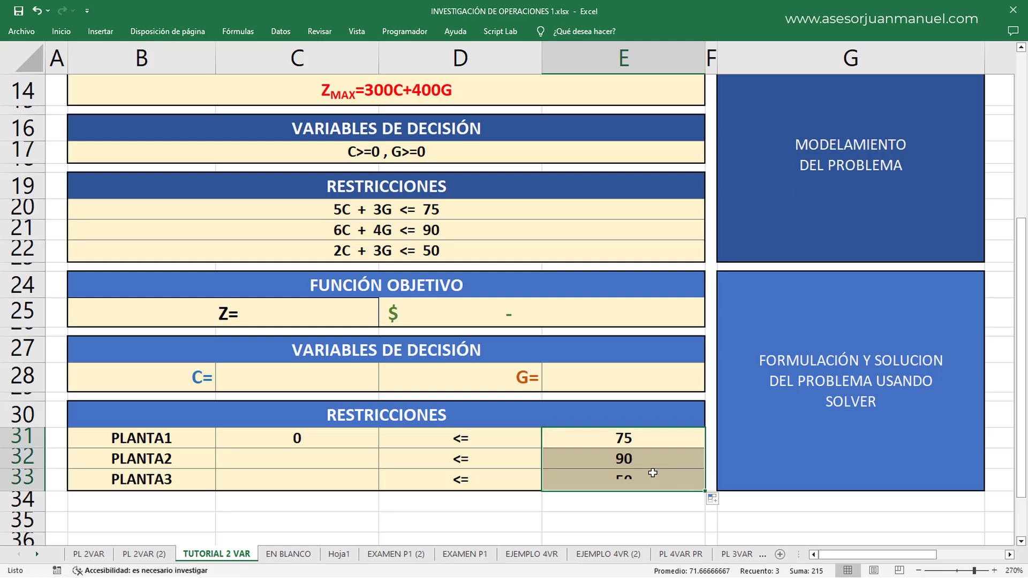
Enter the PLANTA2 constraint formula =6*C28+4*E28 in C32, using the decision variable cells for C and G.
left_click(345, 459)
scroll(407, 466, "up", 1)
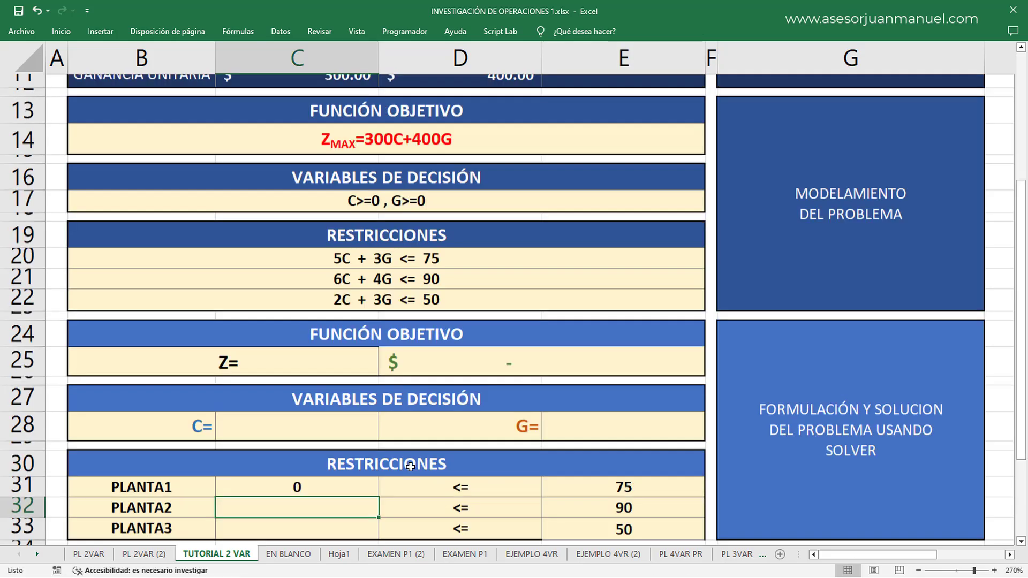
scroll(435, 420, "down", 1)
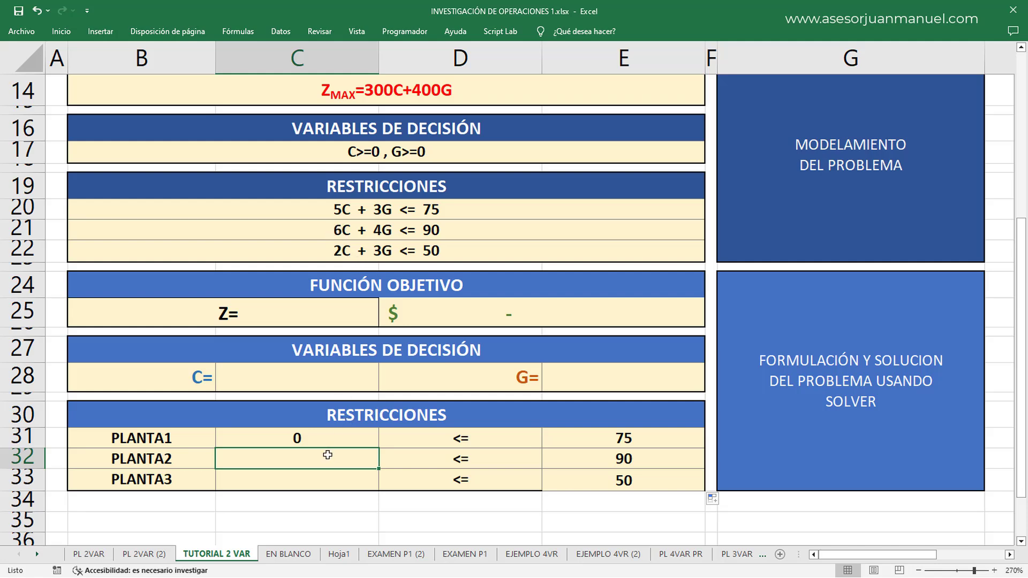
type("=6*")
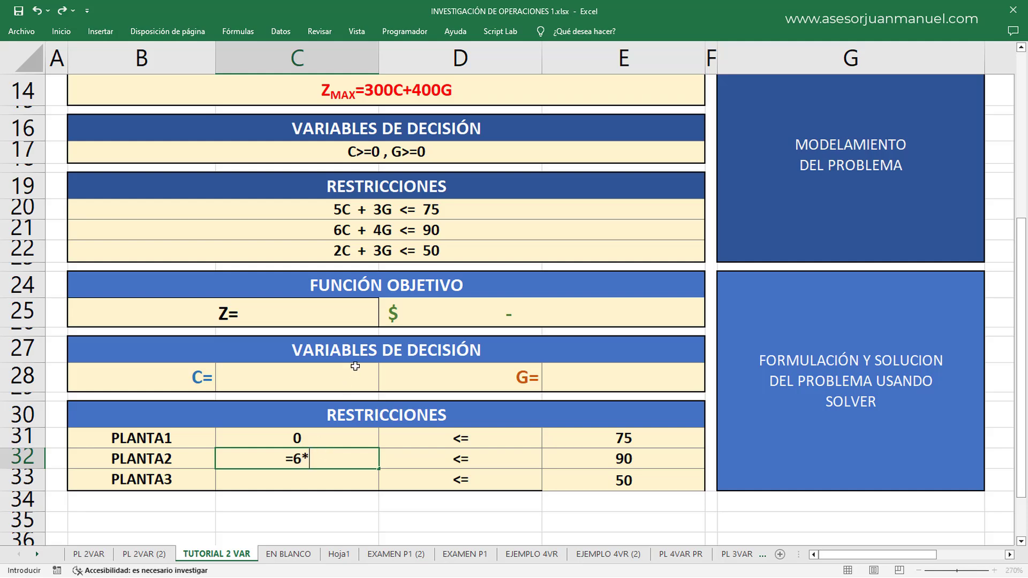
left_click(330, 382)
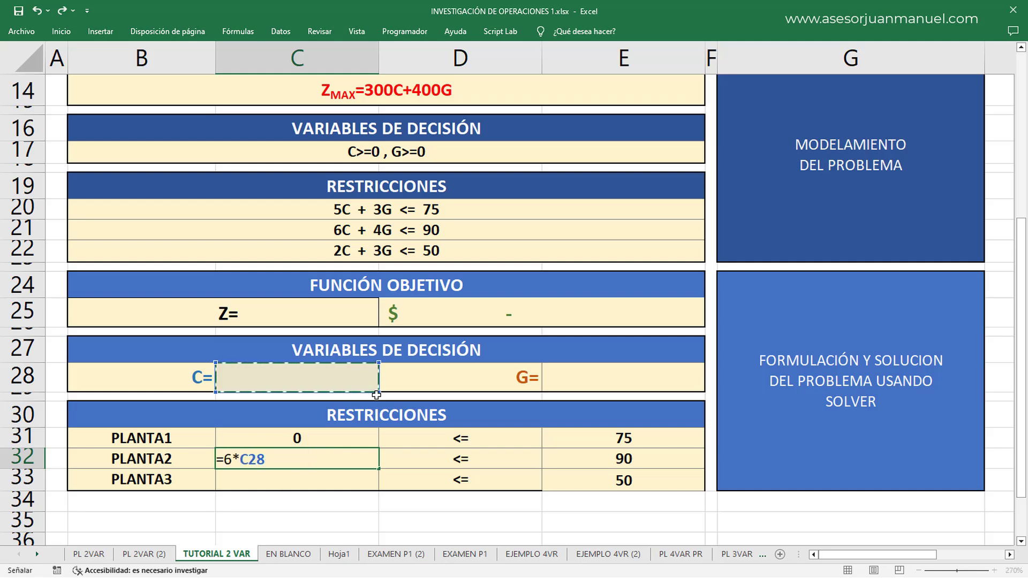
type("+4")
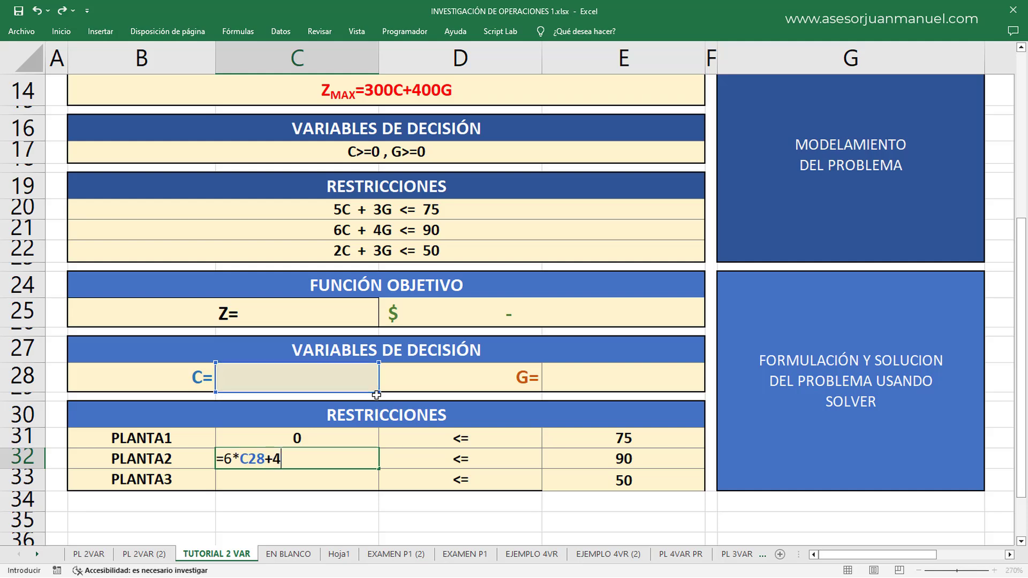
type("*")
left_click(584, 378)
key("Return")
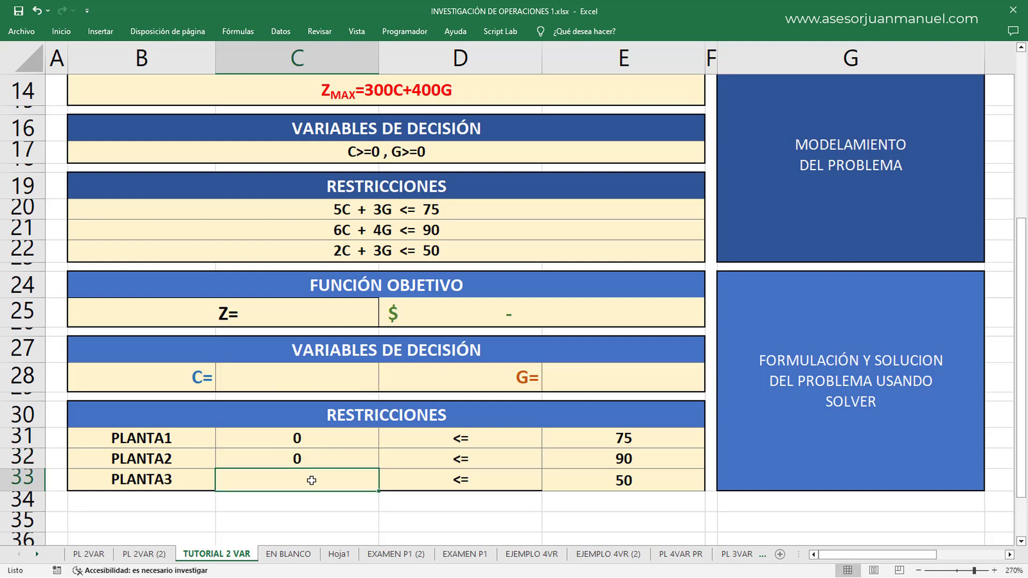
Enter the PLANTA3 constraint formula =2*C28+3*E28 in C33, using the decision variable cells for C and G.
type("=")
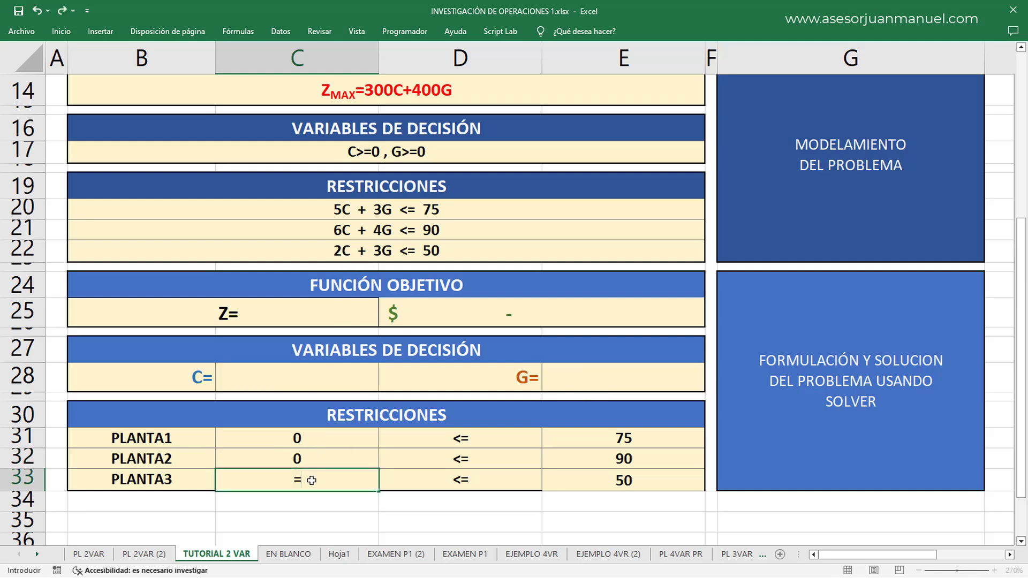
type("2*")
left_click(345, 375)
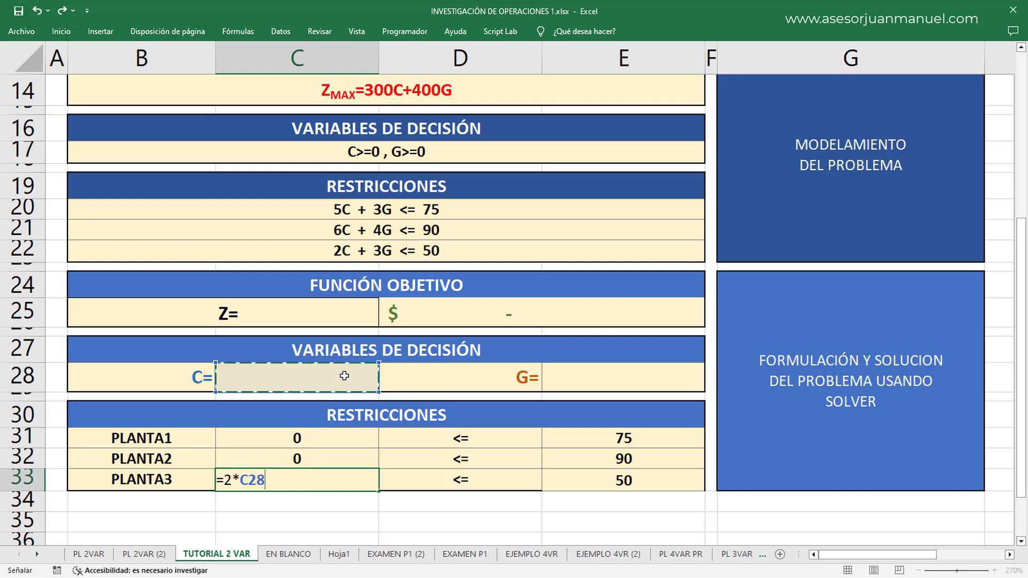
type("+")
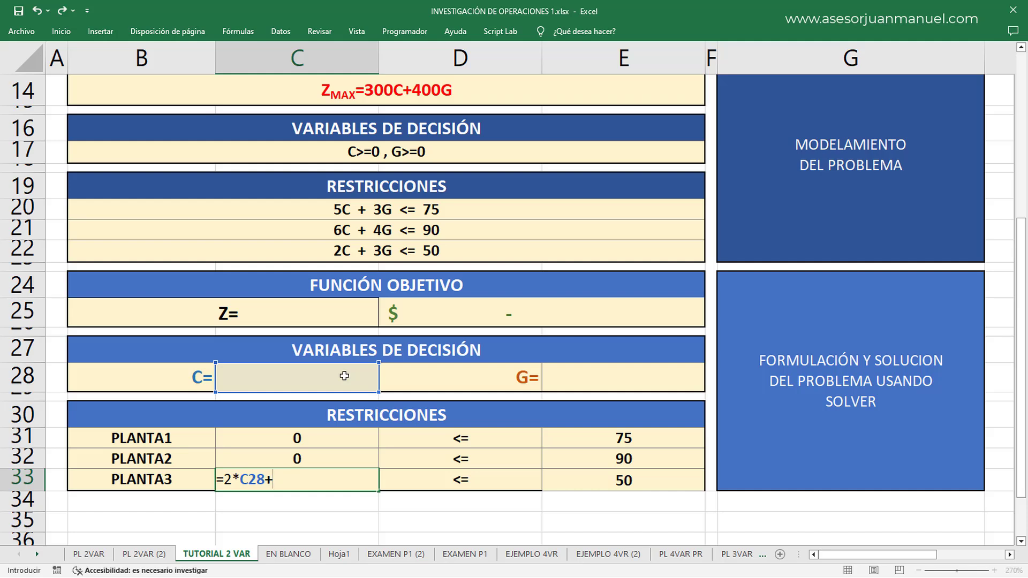
type("3*")
left_click(625, 379)
key("Return")
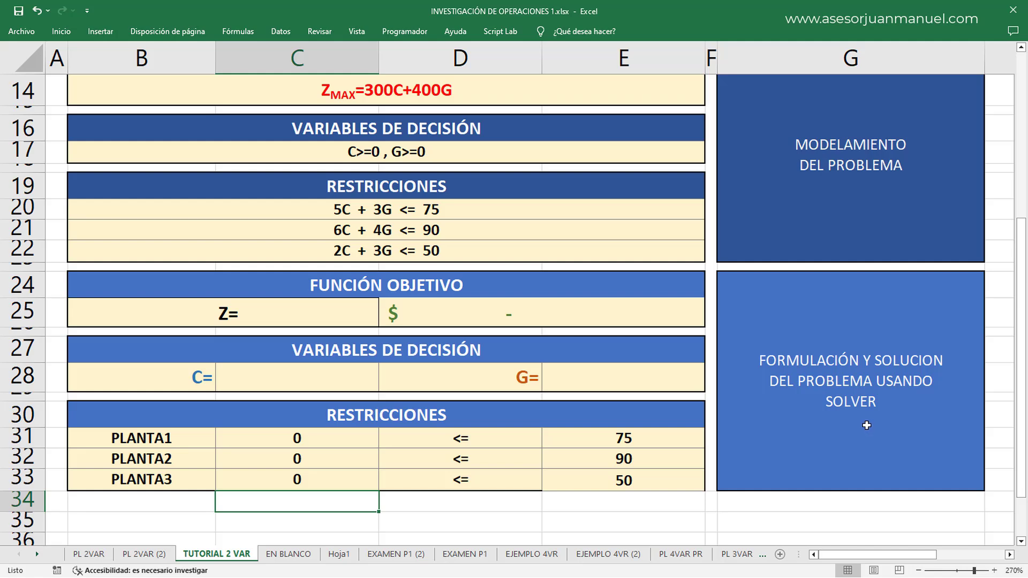
left_click(318, 380)
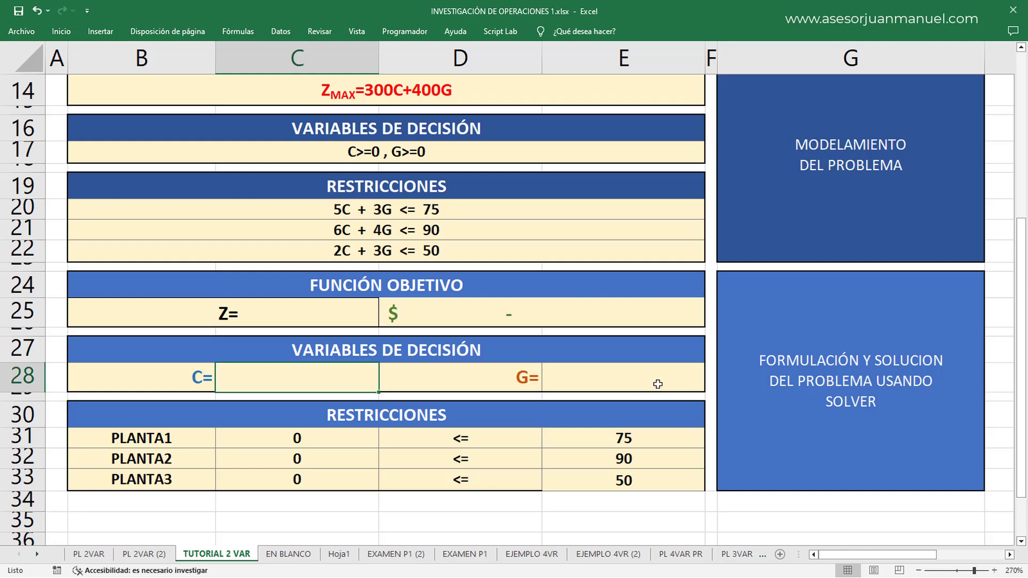
left_click(658, 384)
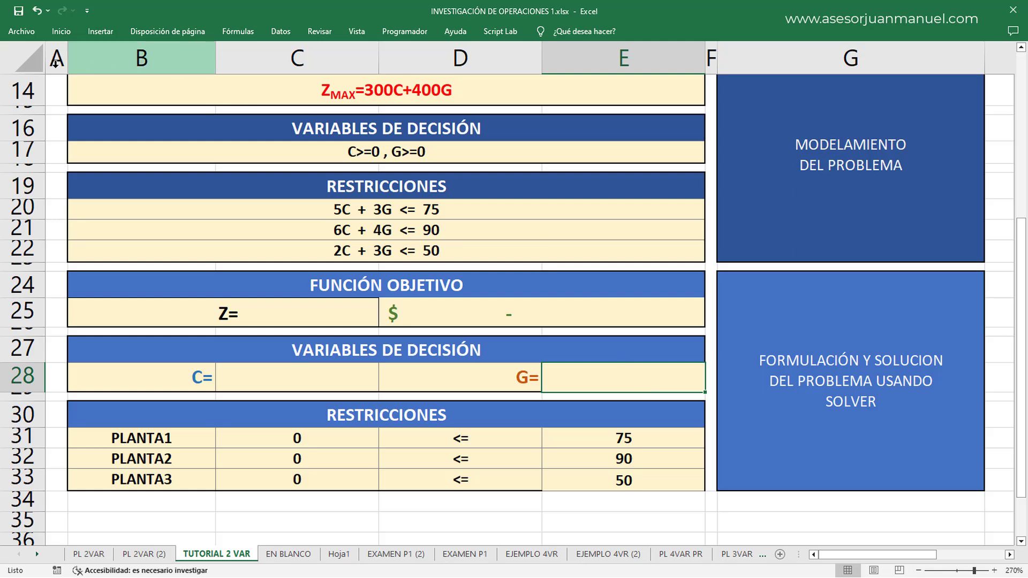
Check in the program options that the Solver add-in is enabled among the Complementos de Excel, and accept the add-in list.
left_click(22, 34)
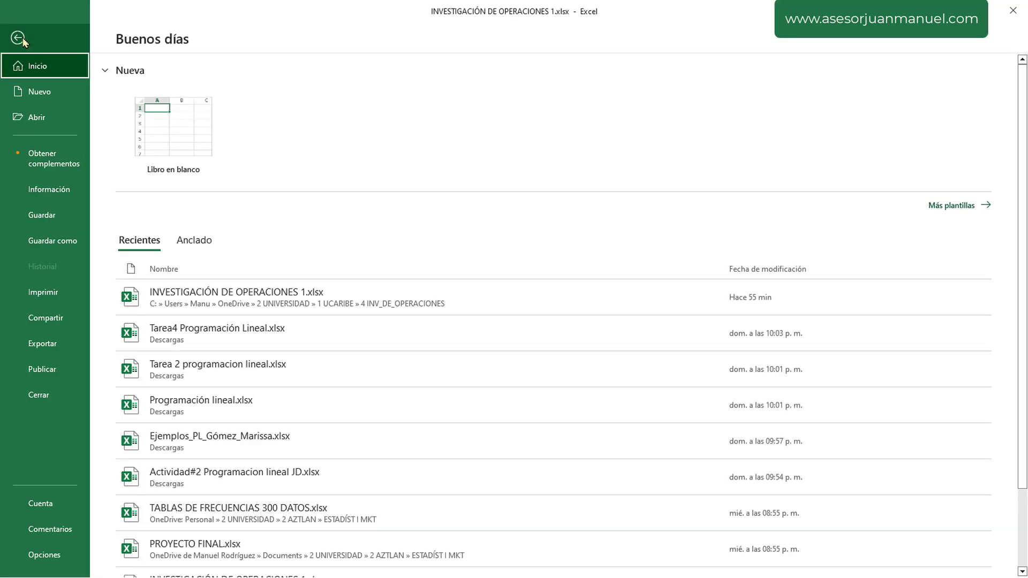
left_click(43, 554)
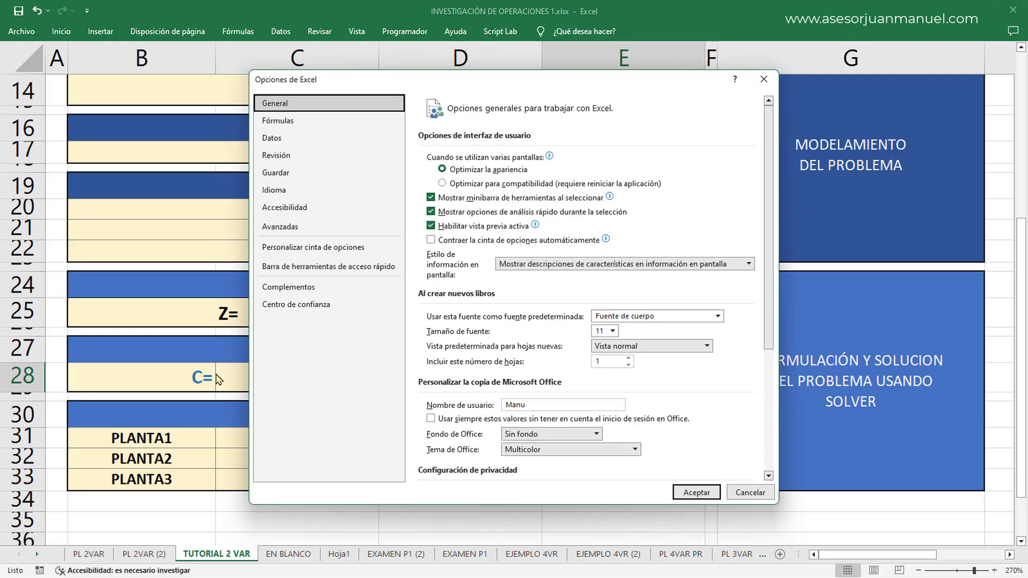
left_click(301, 294)
left_click(301, 293)
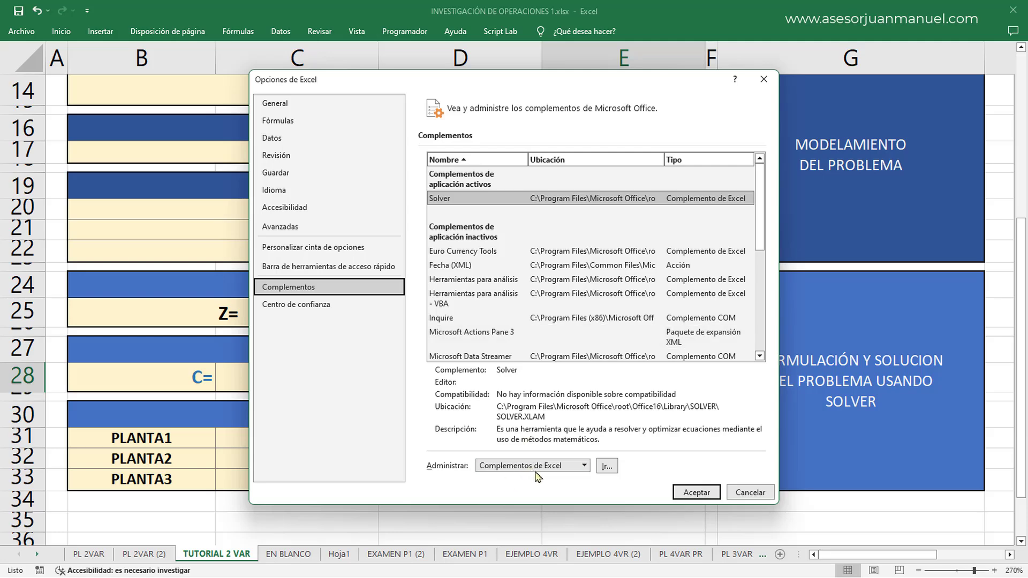
left_click(608, 468)
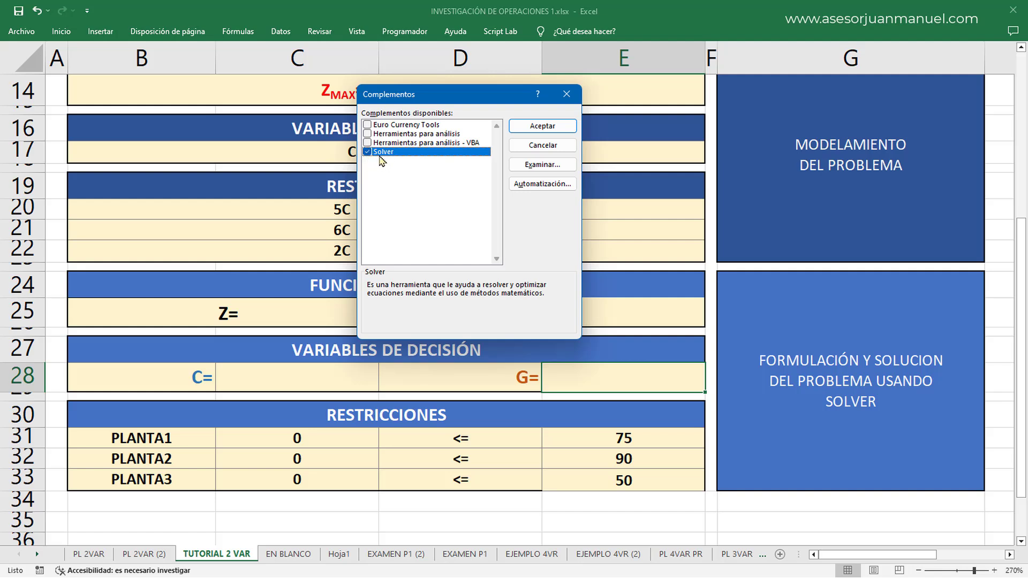
left_click(541, 128)
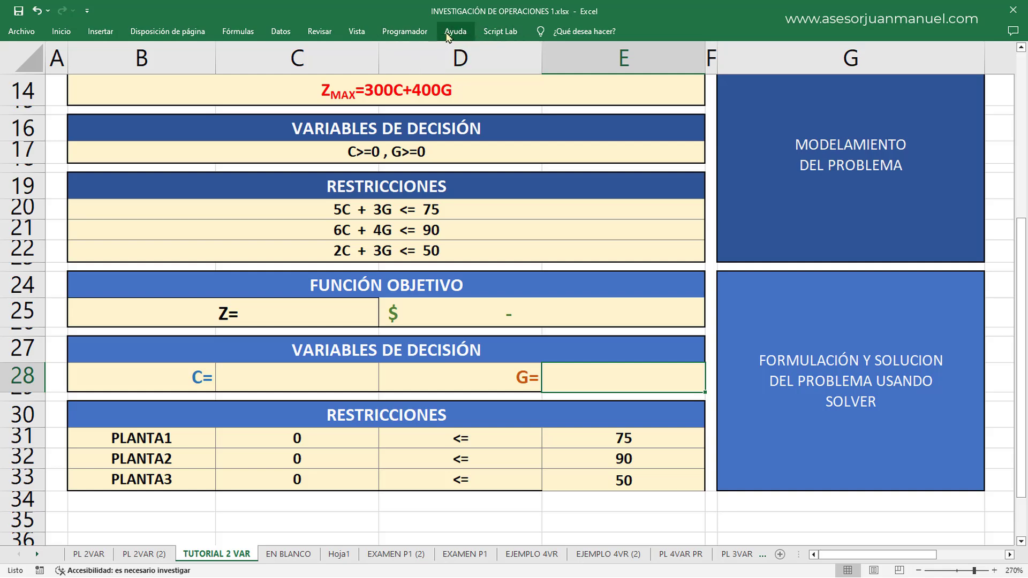
Launch Solver and set its objective to cell D25 with the Máx option.
left_click(276, 34)
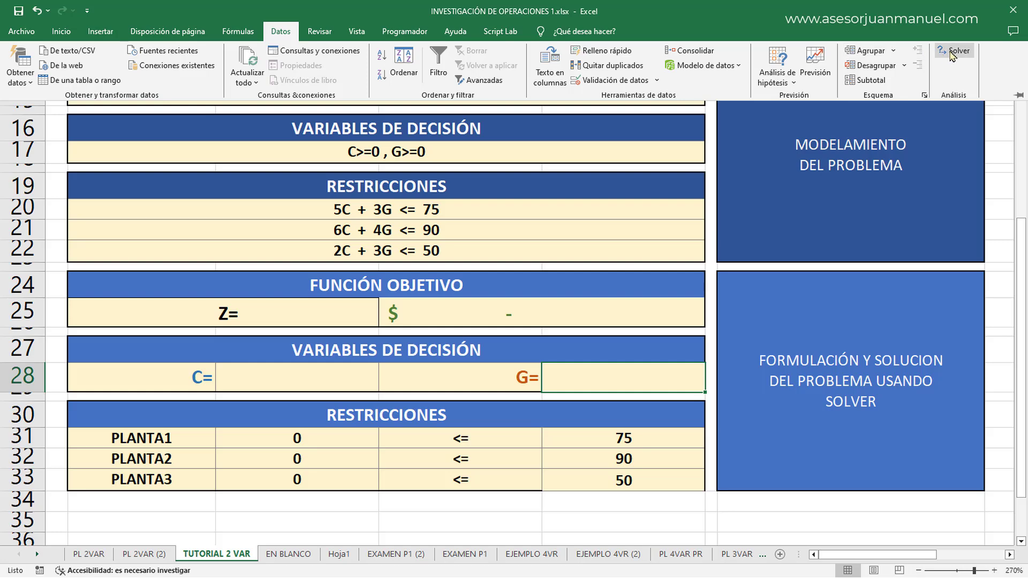
left_click(955, 52)
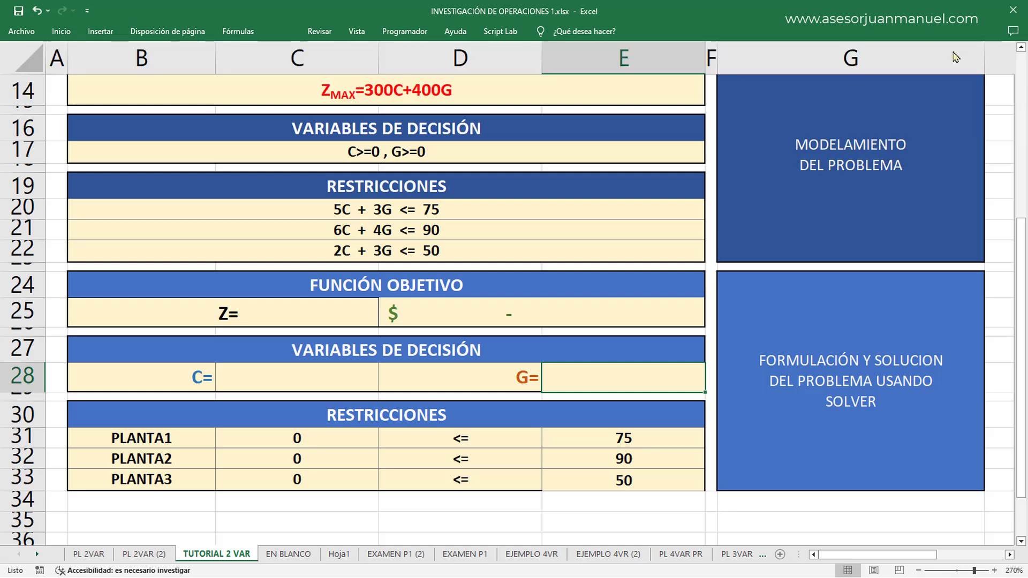
left_click_drag(520, 22, 822, 108)
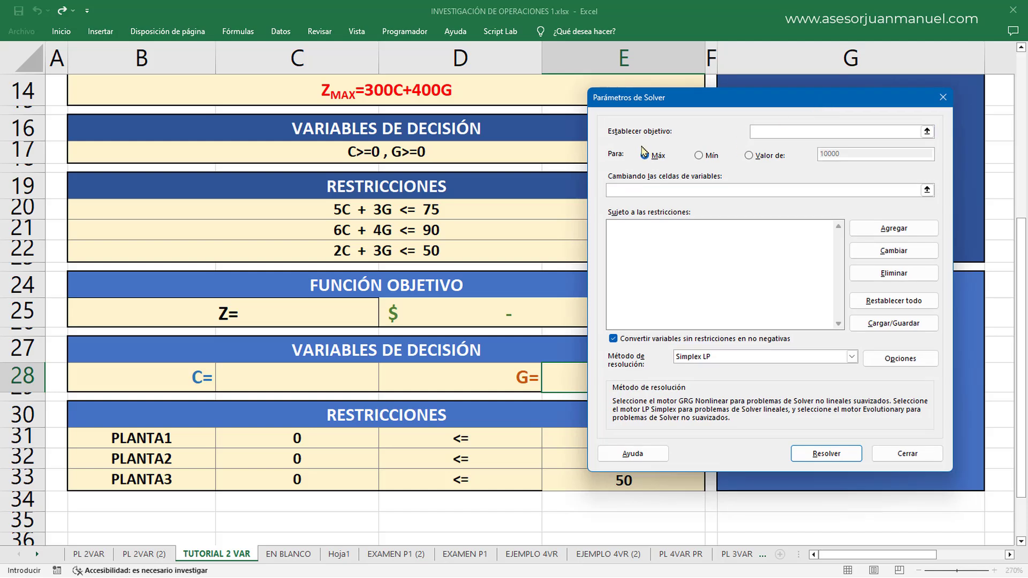
left_click(760, 132)
left_click(465, 315)
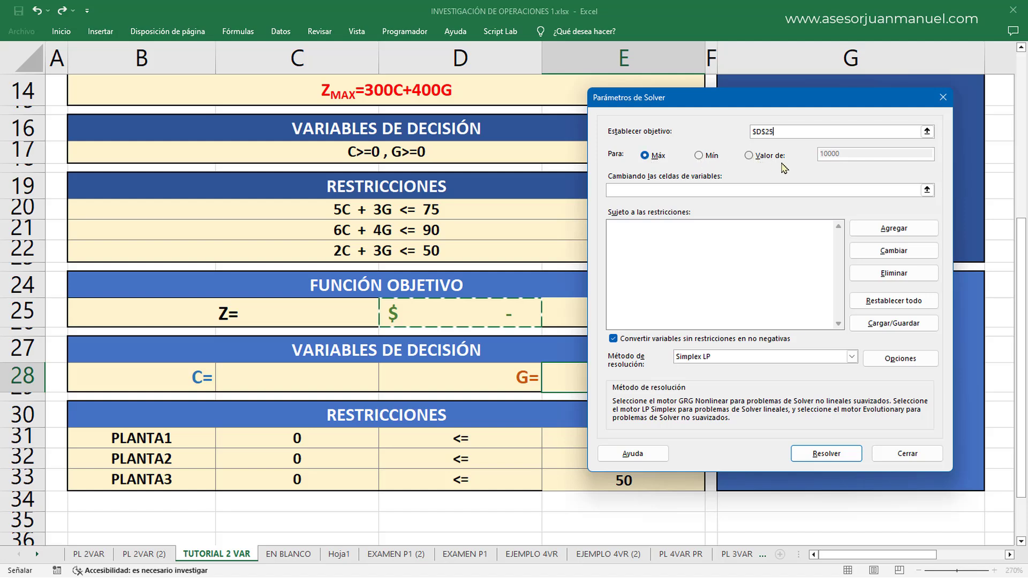
left_click(749, 157)
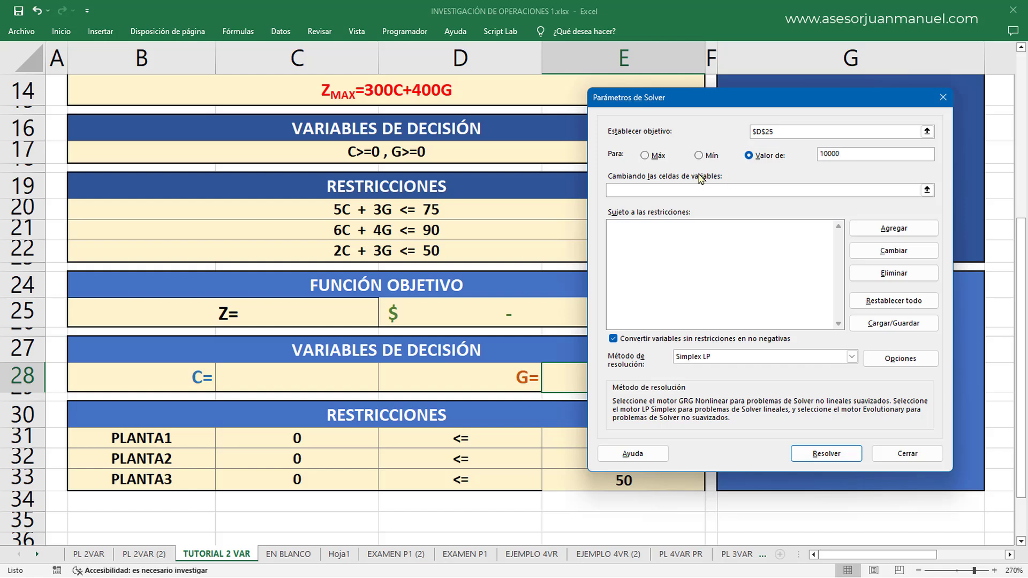
left_click(645, 156)
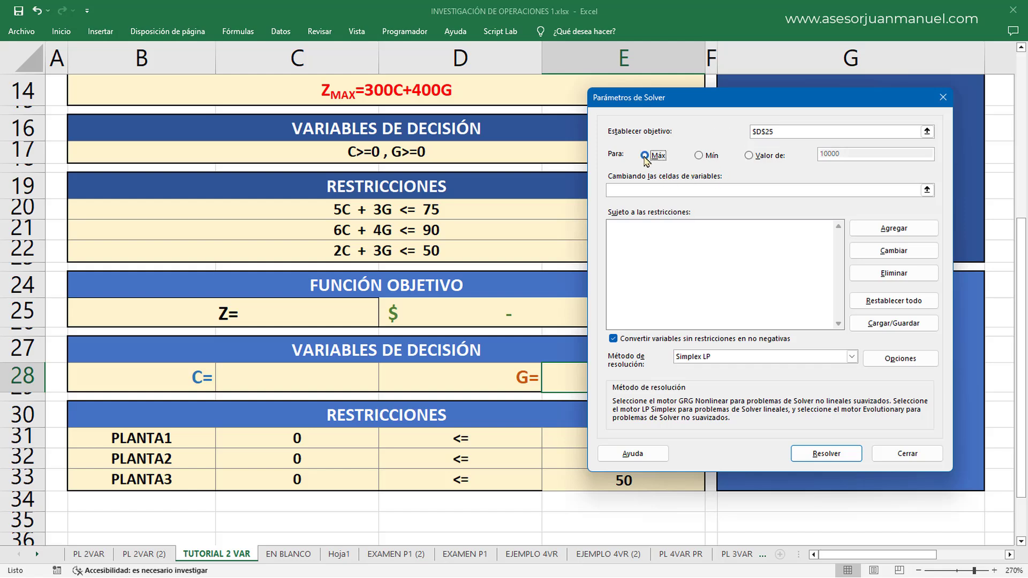
Set Solver's changing variable cells to the C and G decision cells, $C$28,$E$28.
left_click(628, 191)
left_click(634, 191)
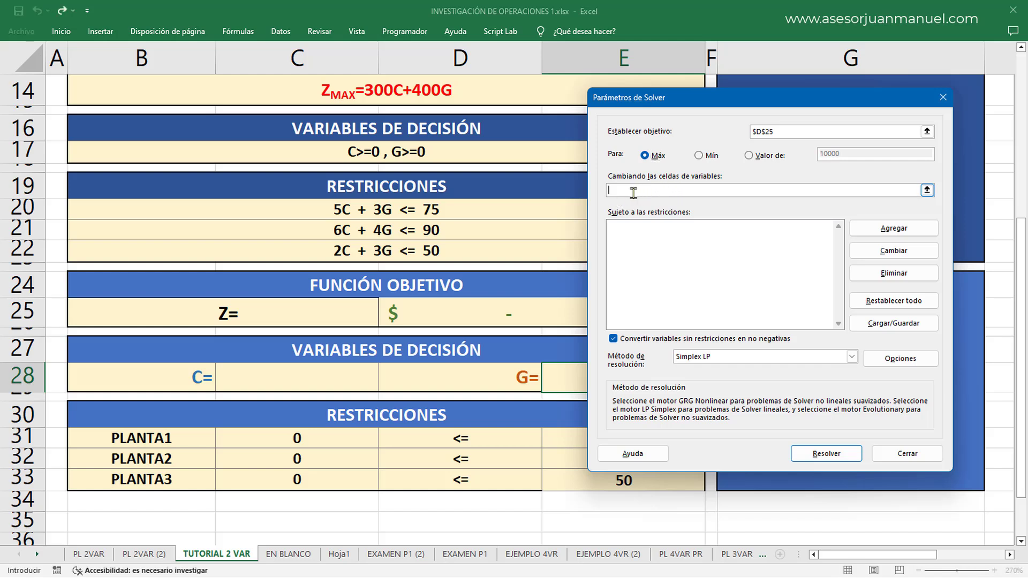
left_click(308, 380)
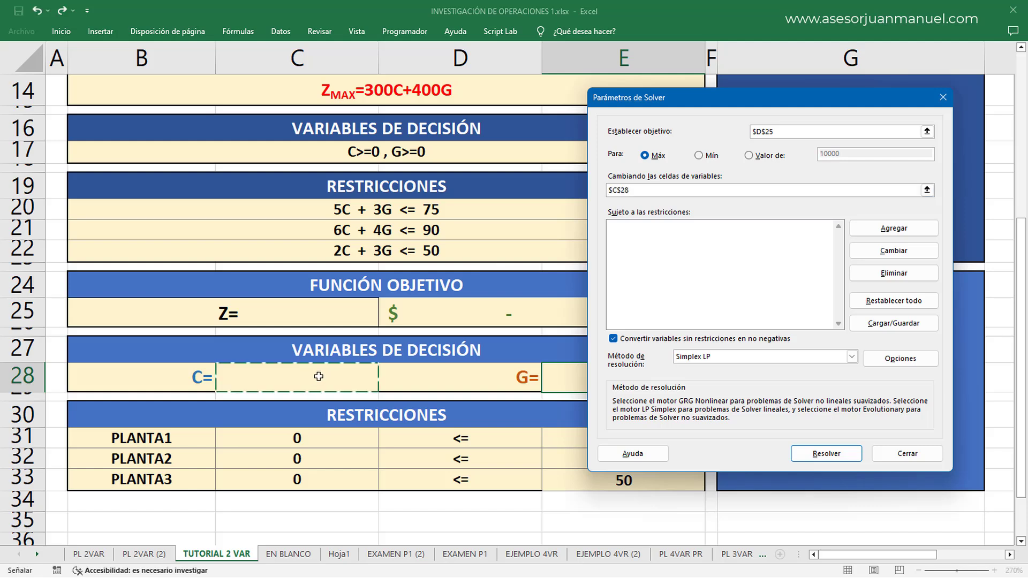
type(",")
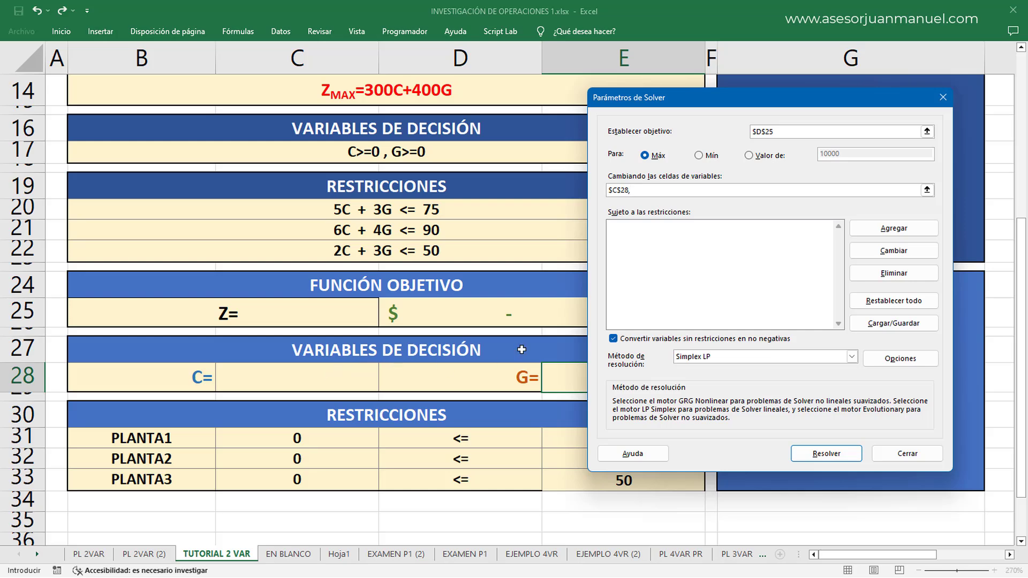
left_click_drag(691, 101, 761, 86)
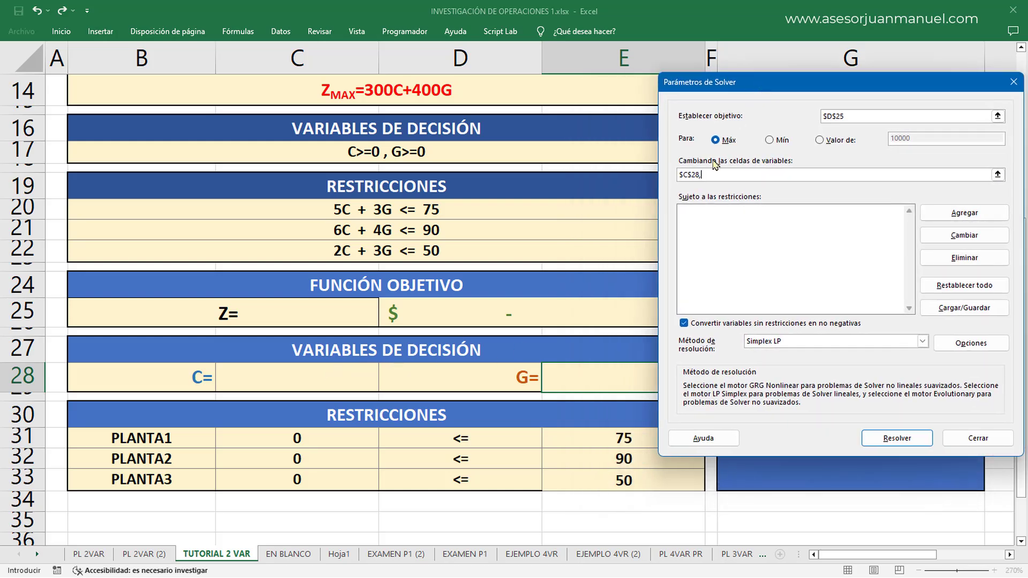
left_click(592, 378)
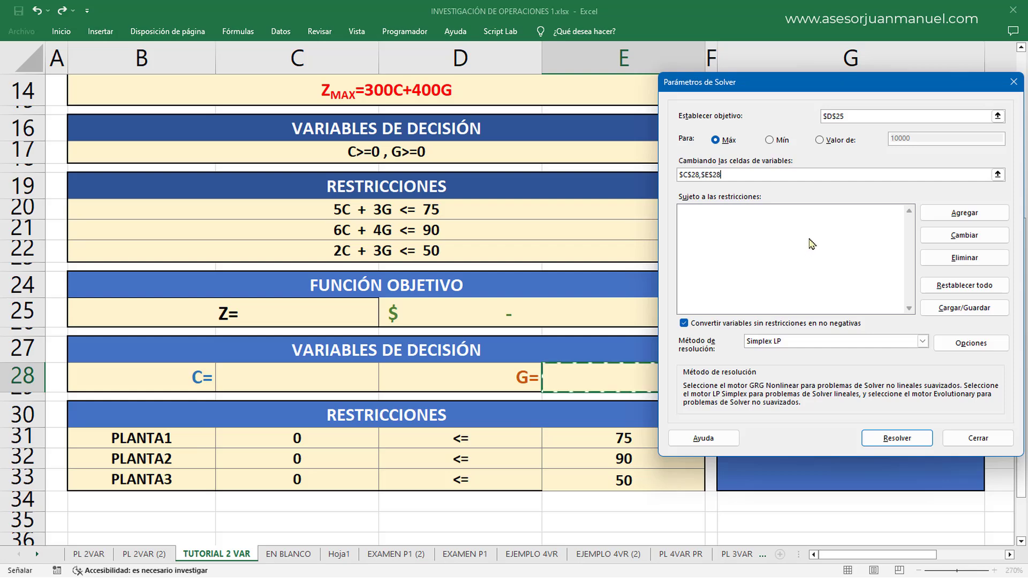
Add the PLANTA1 constraint to Solver, requiring $C$31 <= $E$31.
left_click_drag(830, 91, 473, 55)
scroll(332, 460, "up", 1)
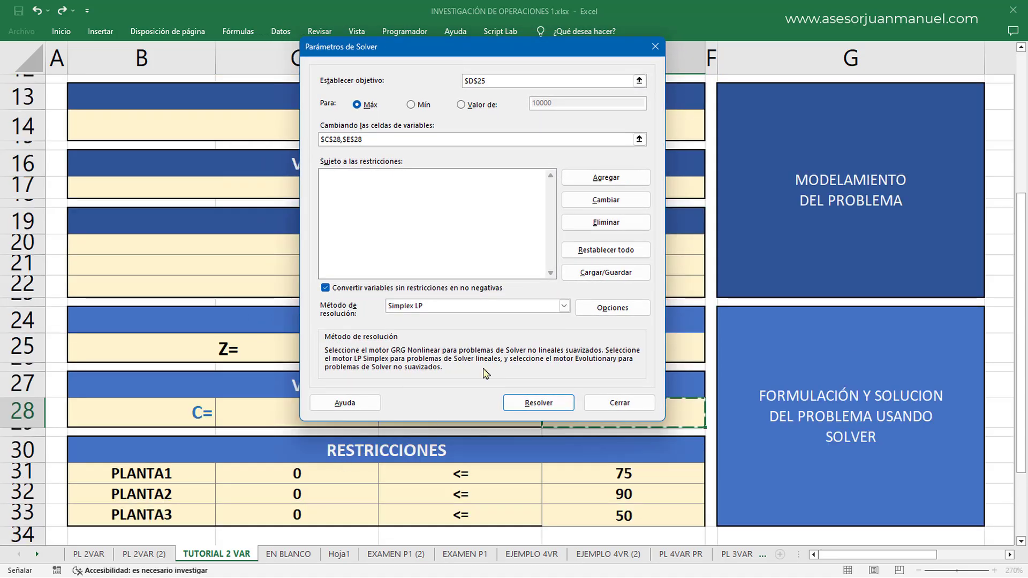
left_click(605, 179)
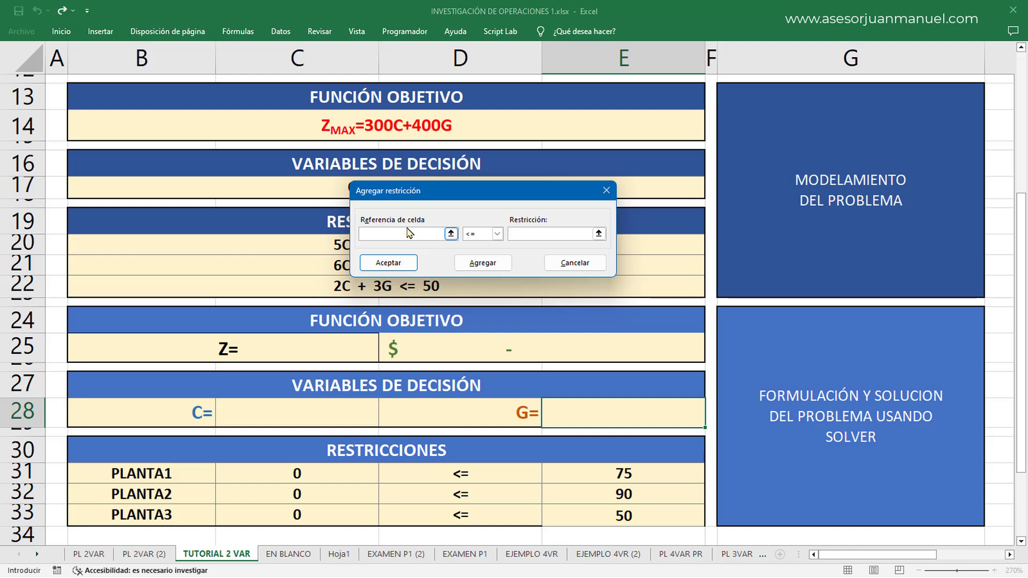
left_click(326, 477)
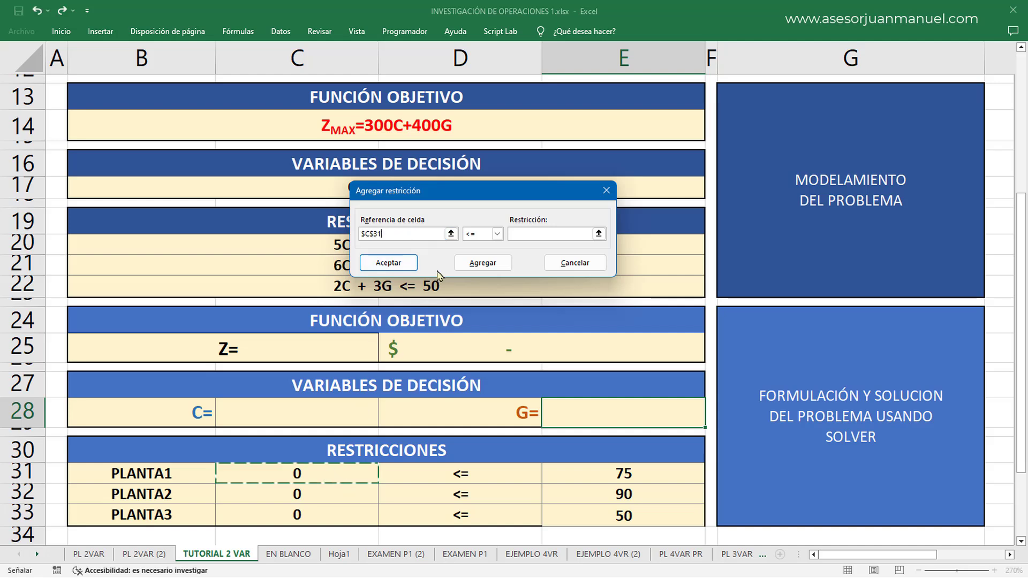
left_click(498, 235)
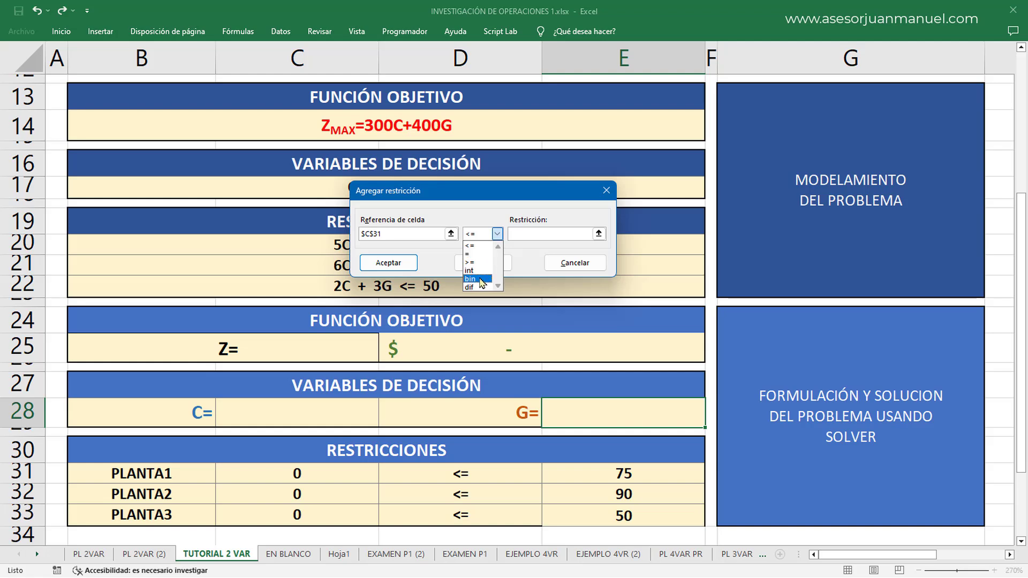
left_click(470, 246)
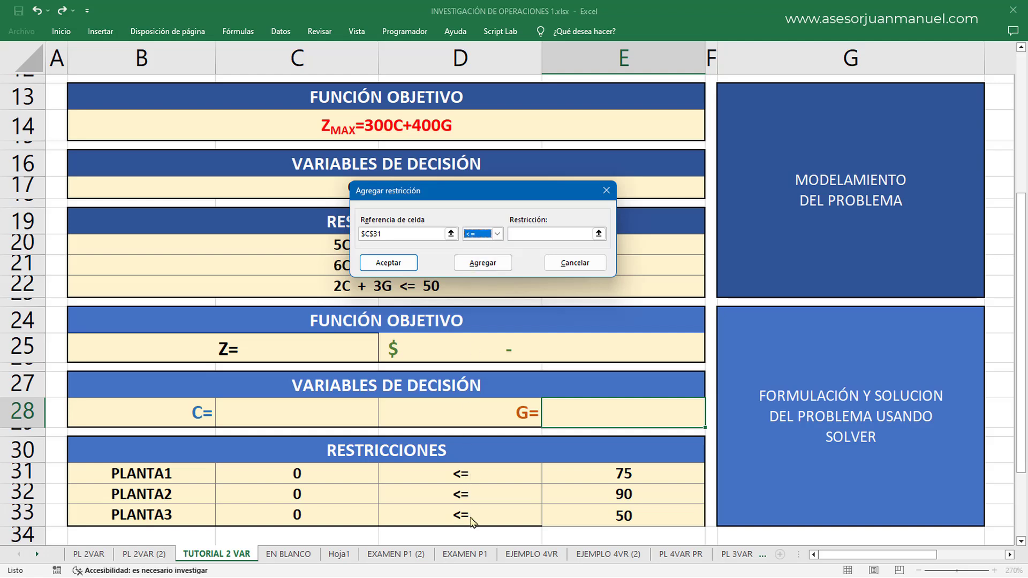
left_click(533, 234)
left_click(605, 475)
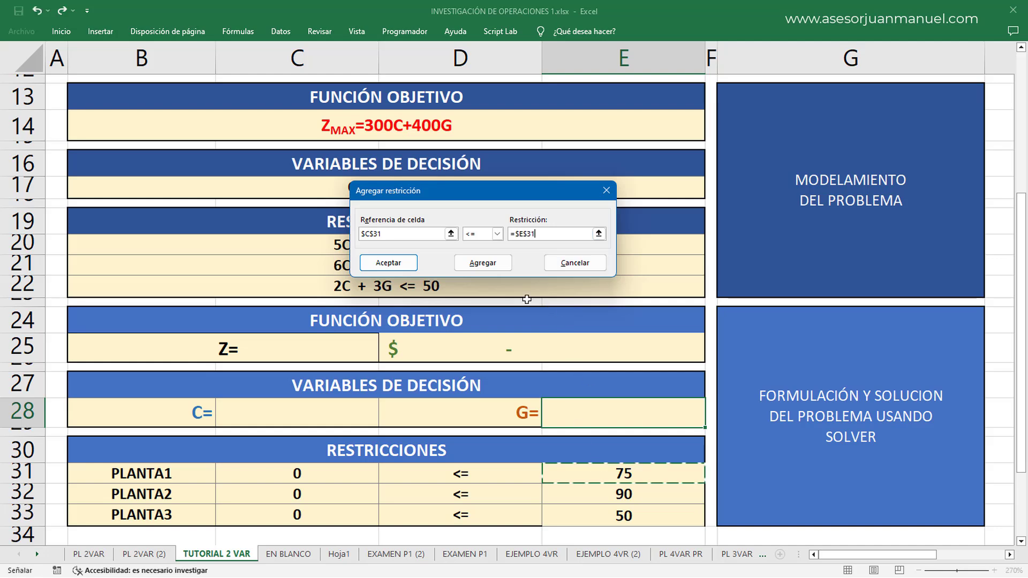
left_click(487, 265)
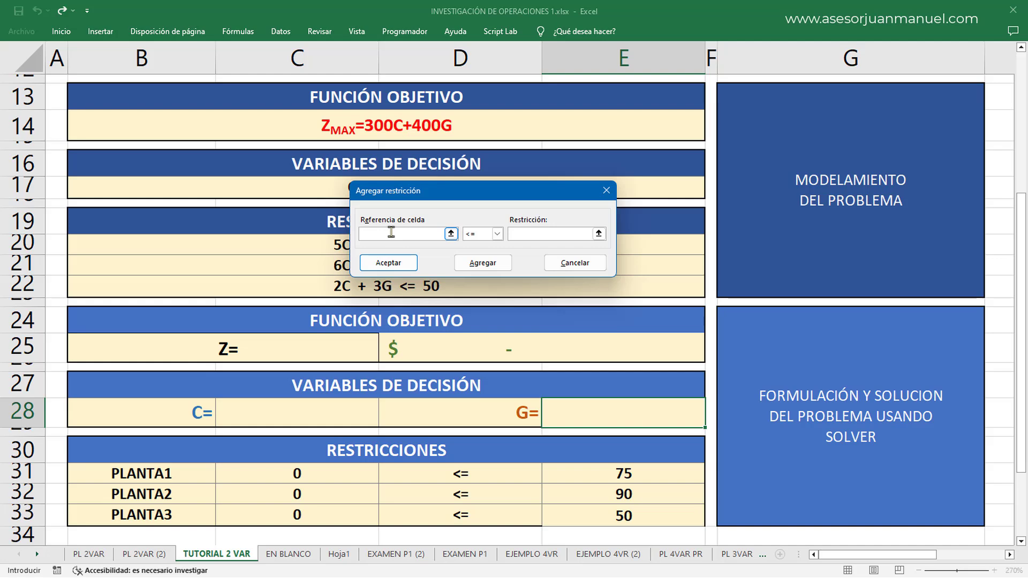
Add the PLANTA2 constraint to Solver, requiring $C$32 <= $E$32.
left_click(324, 497)
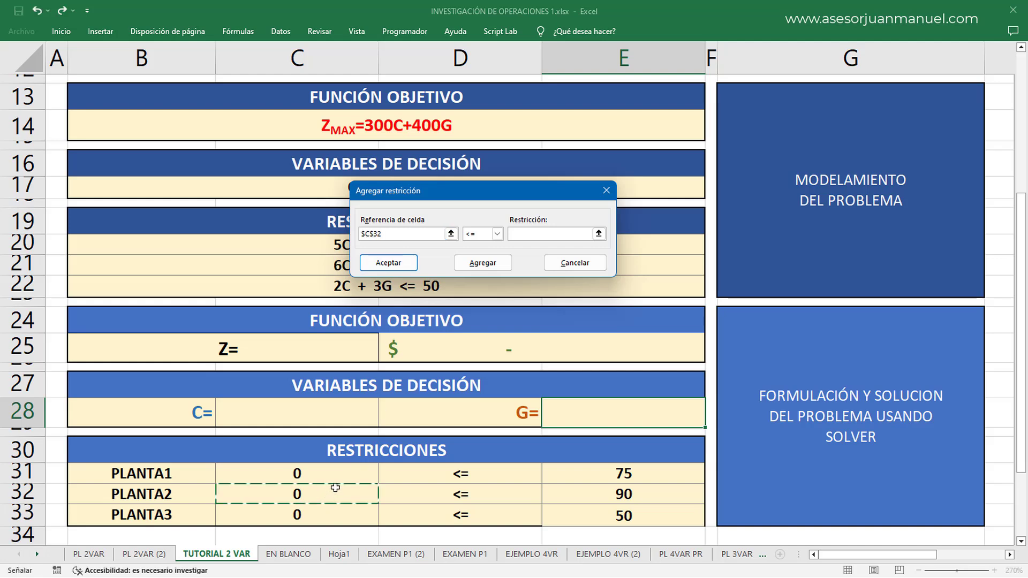
left_click(527, 235)
left_click(628, 497)
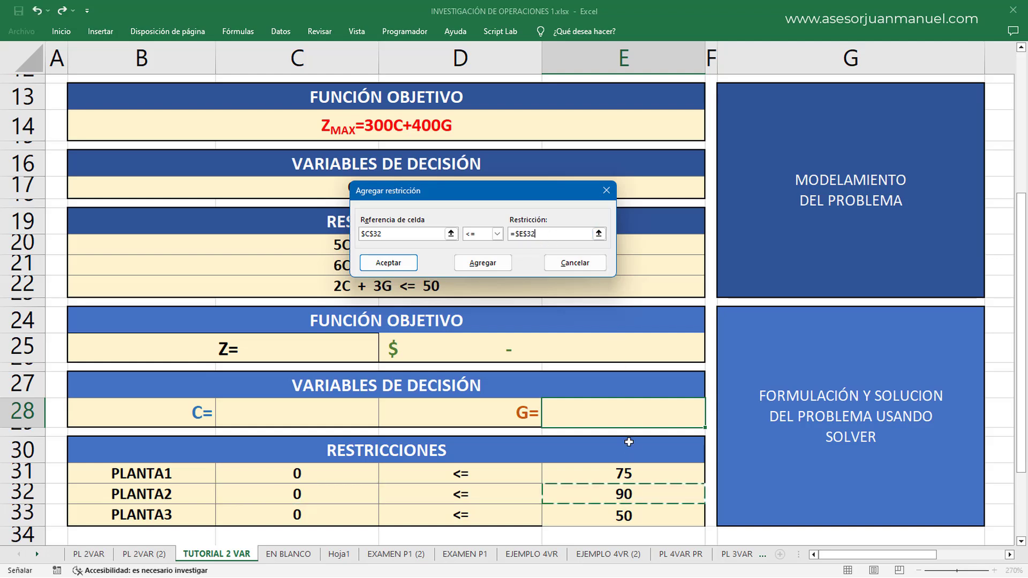
left_click(486, 266)
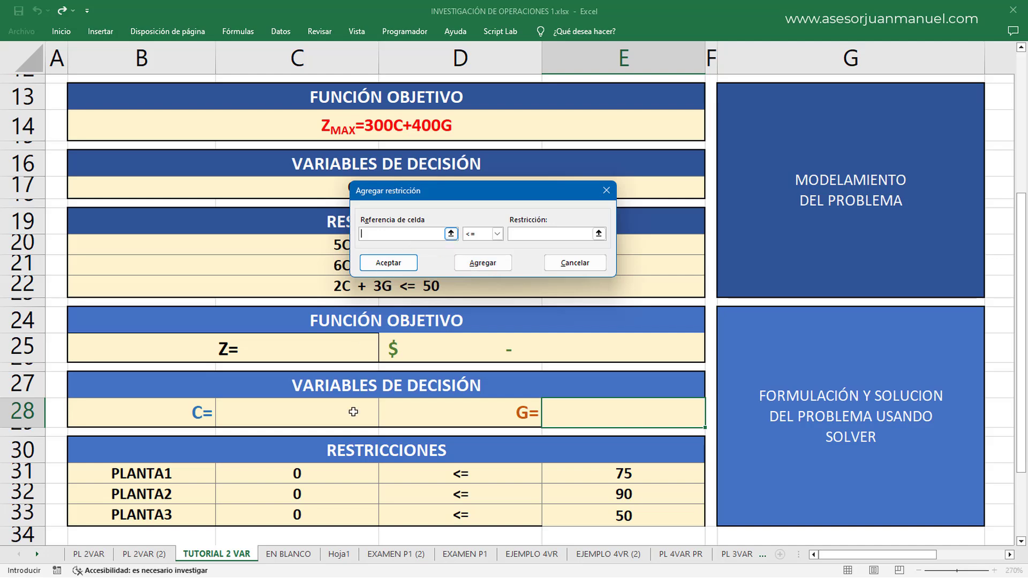
Add the PLANTA3 constraint $C$33 <= $E$33 and return to the Solver parameters.
left_click(339, 514)
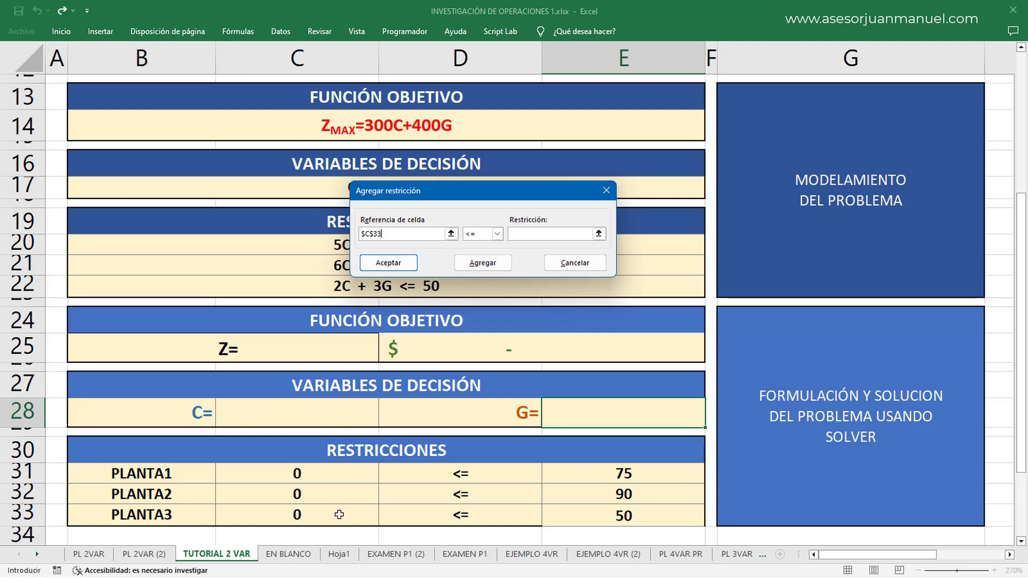
left_click(549, 233)
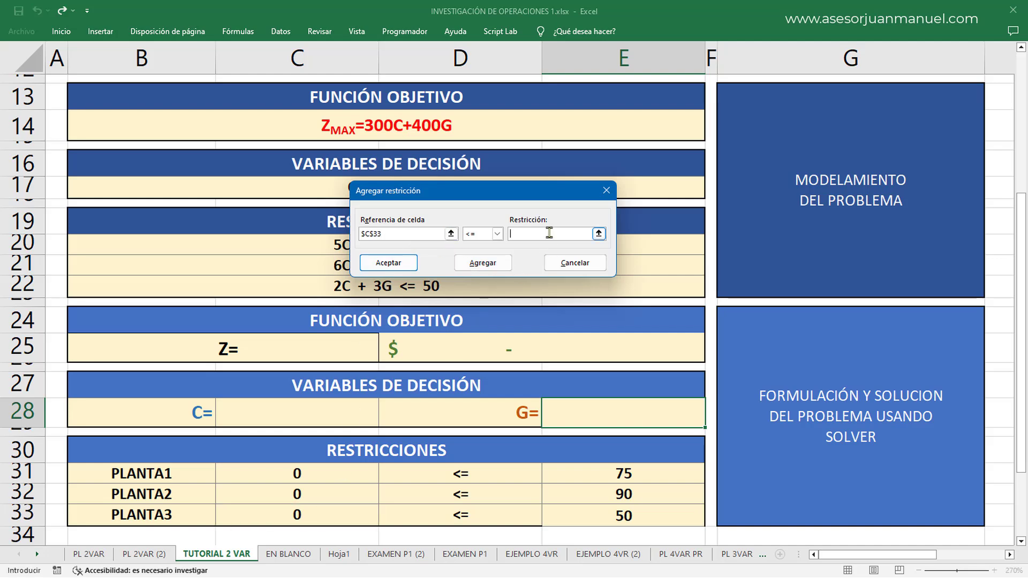
left_click(625, 517)
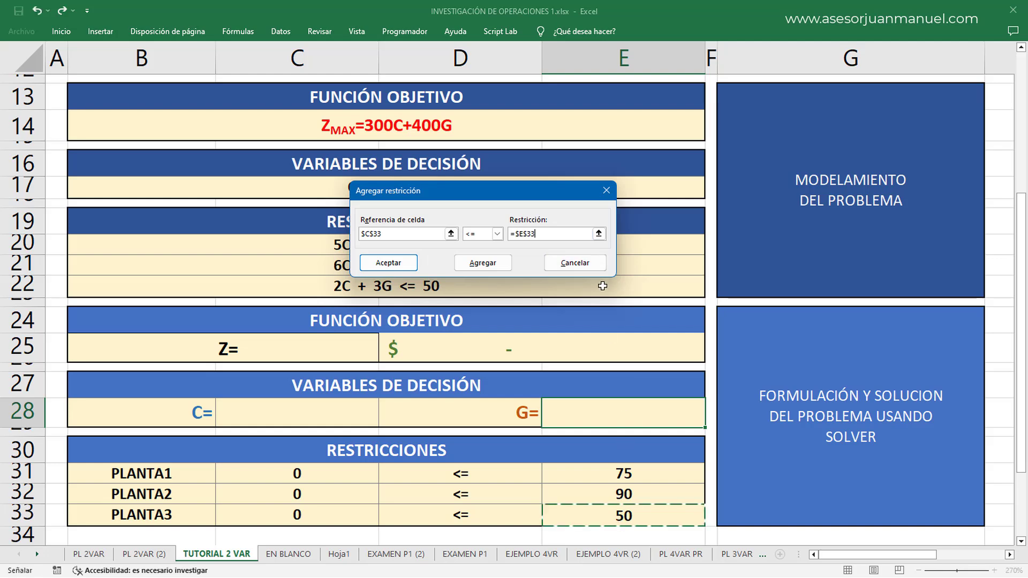
left_click(398, 272)
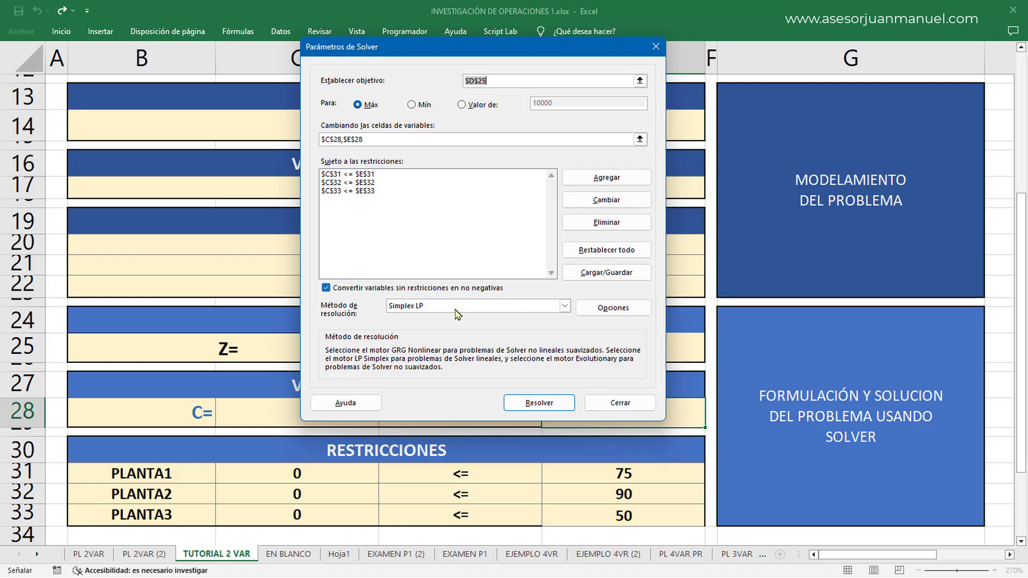
Solve the model with the Simplex LP method and keep the Solver solution in the worksheet.
left_click(565, 307)
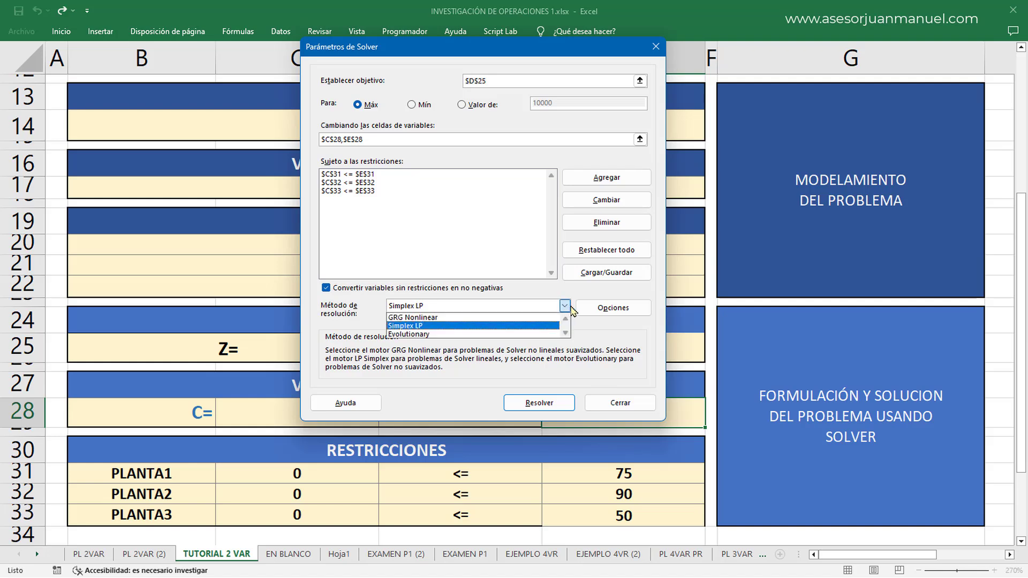
left_click(498, 326)
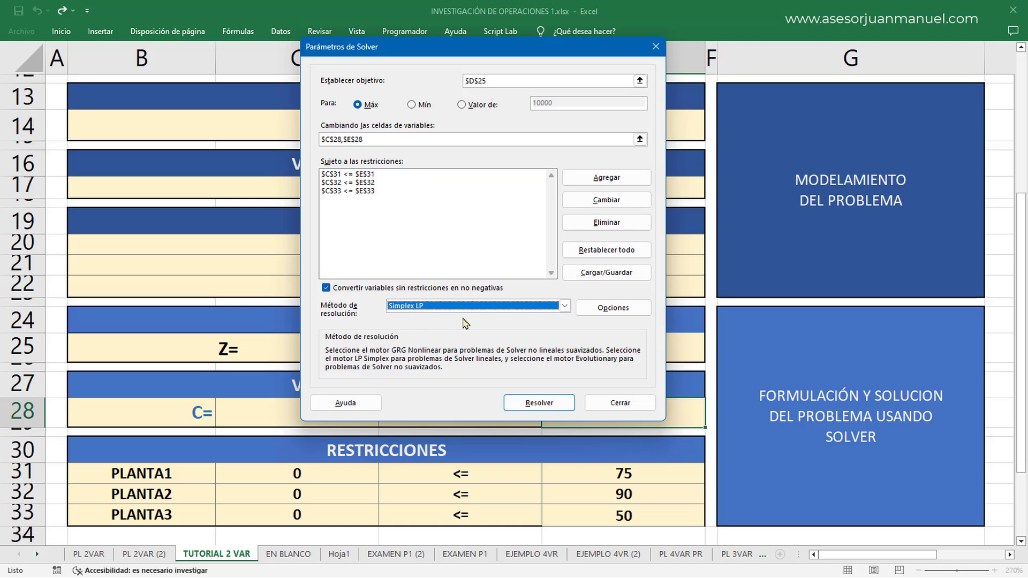
left_click(539, 404)
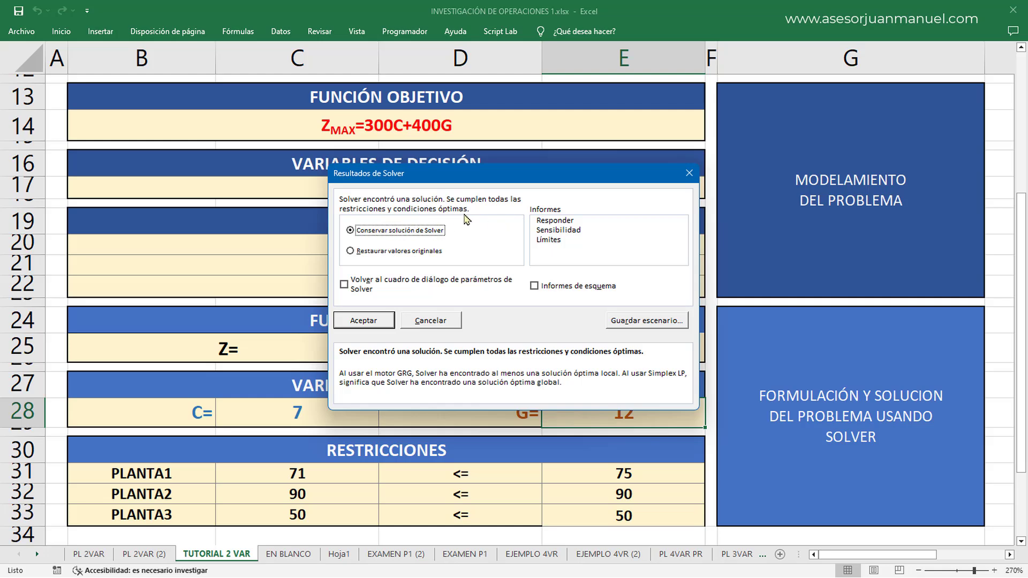
left_click(364, 320)
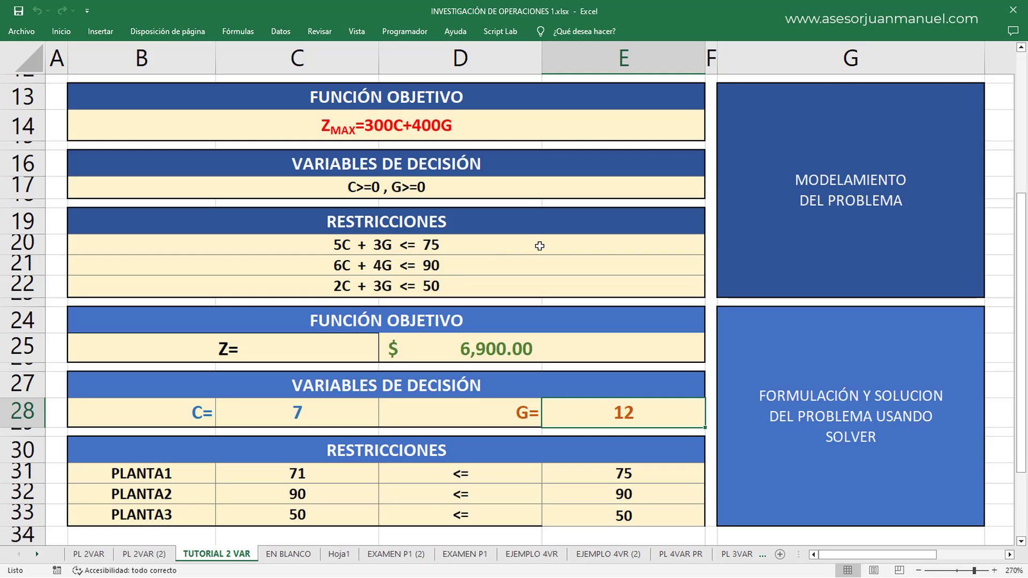
Examine the solved C, G and Z cells and compare them with the problem statement, model and plant constraints.
left_click(307, 414)
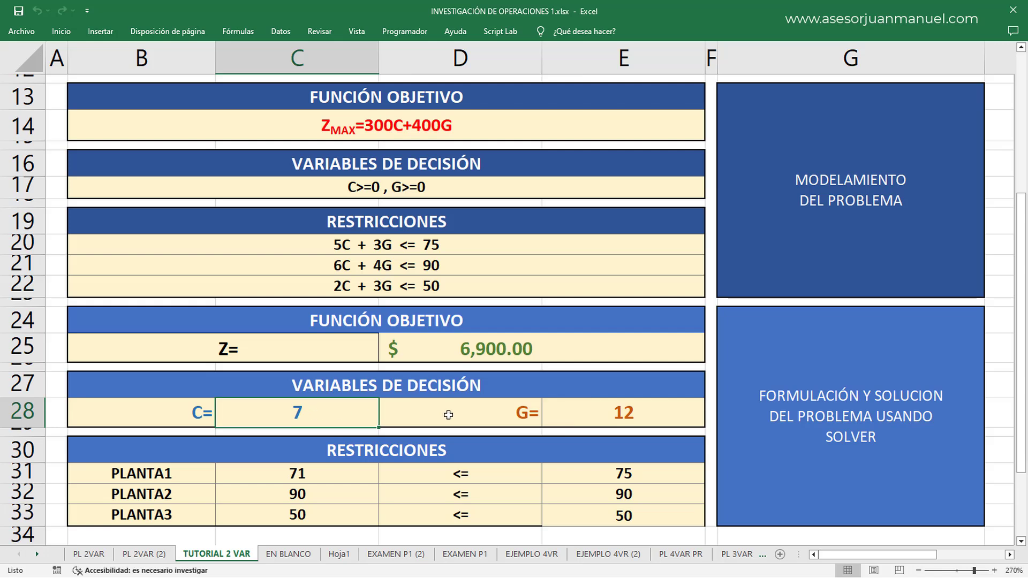
left_click(605, 411)
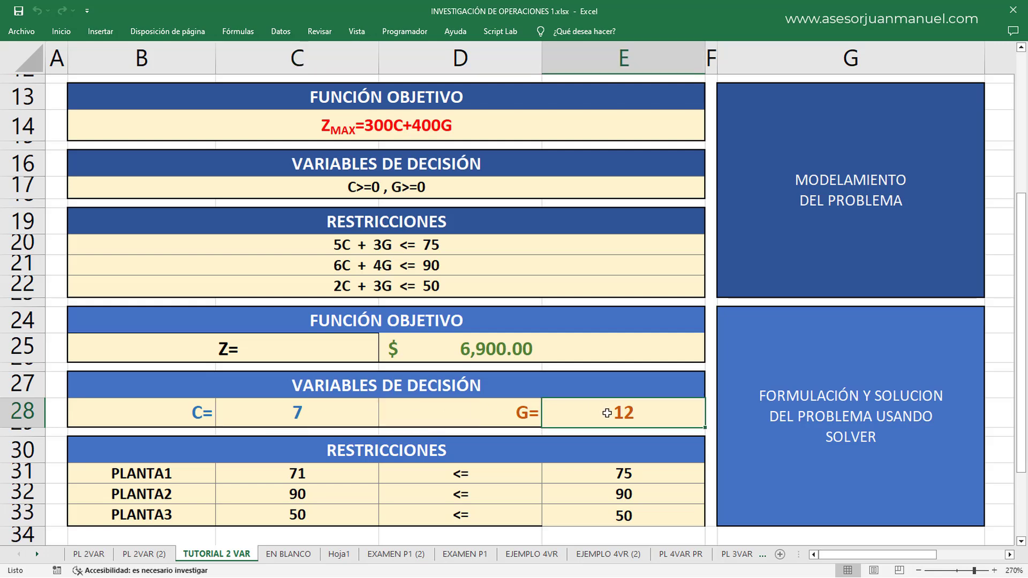
left_click(489, 349)
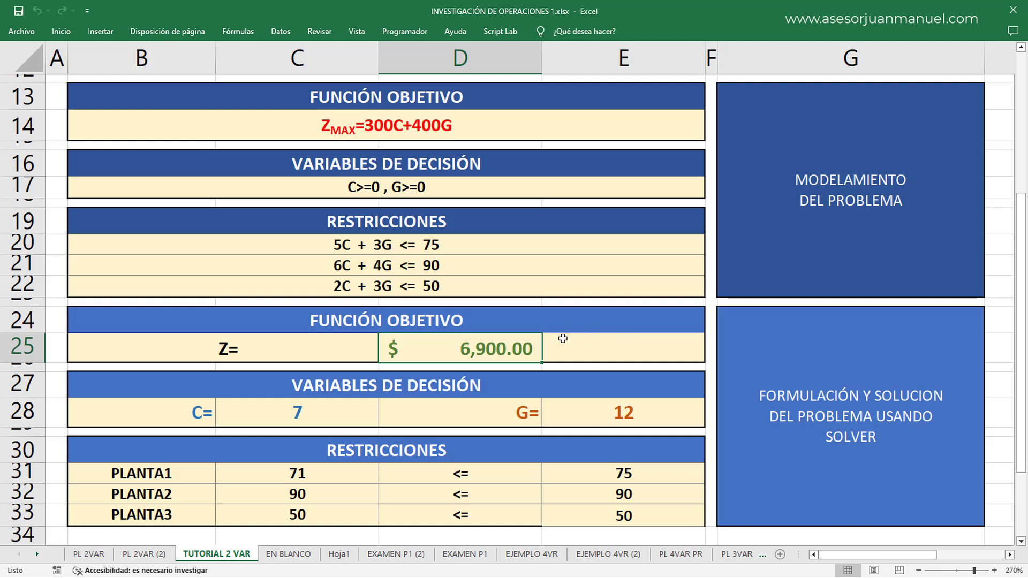
scroll(564, 344, "up", 3)
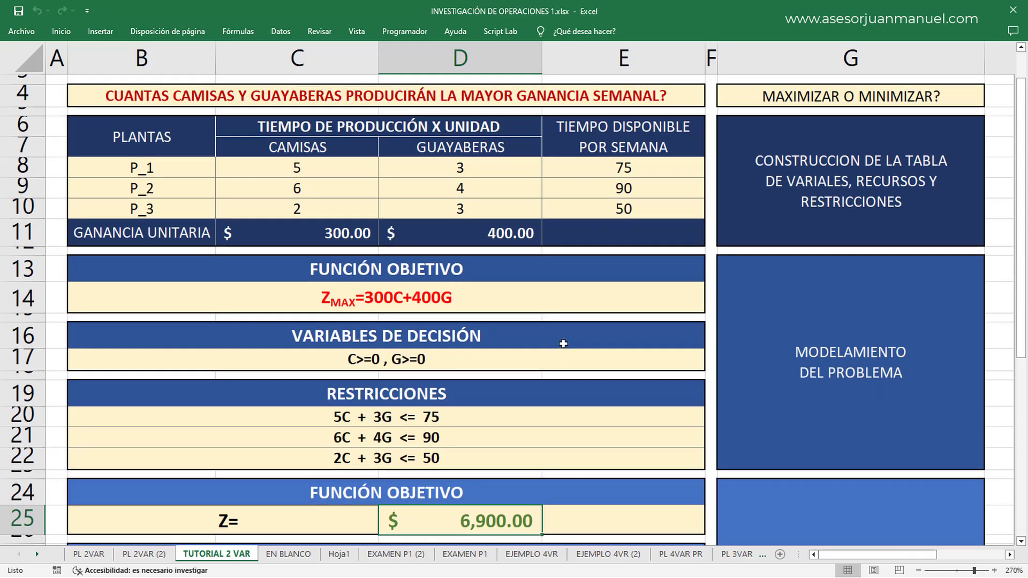
scroll(563, 344, "up", 1)
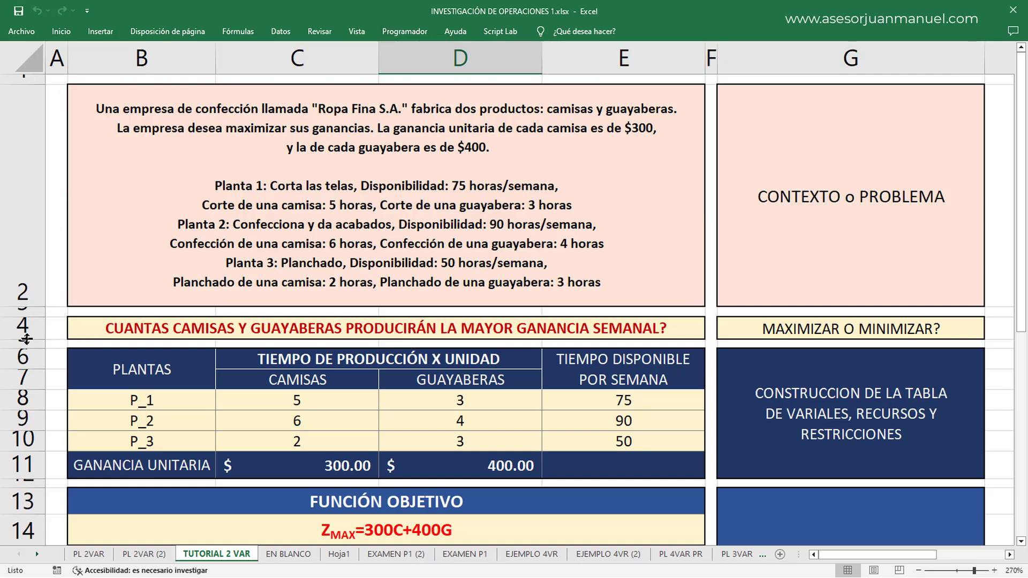
scroll(52, 367, "down", 1)
scroll(52, 366, "down", 5)
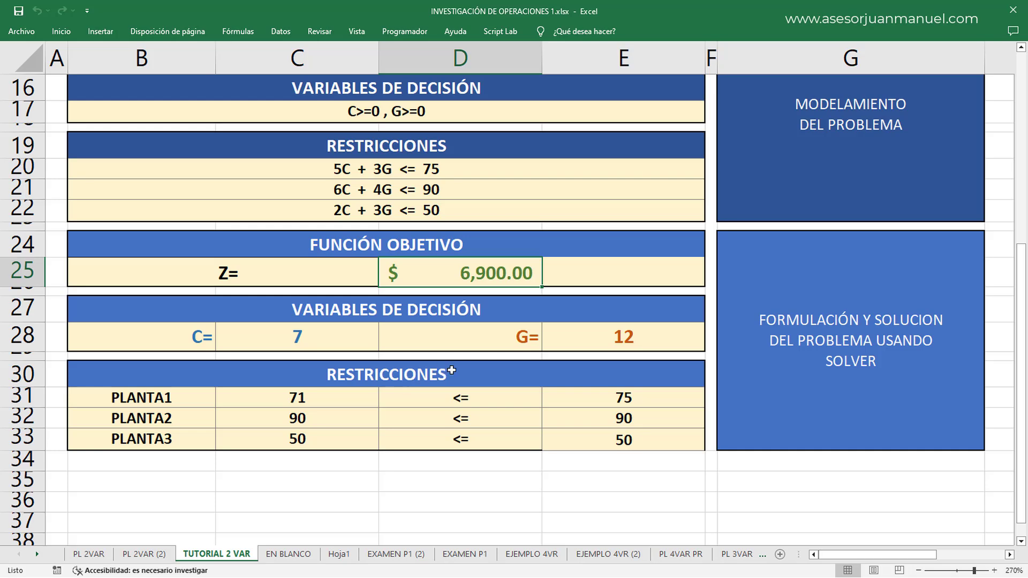
scroll(458, 365, "up", 2)
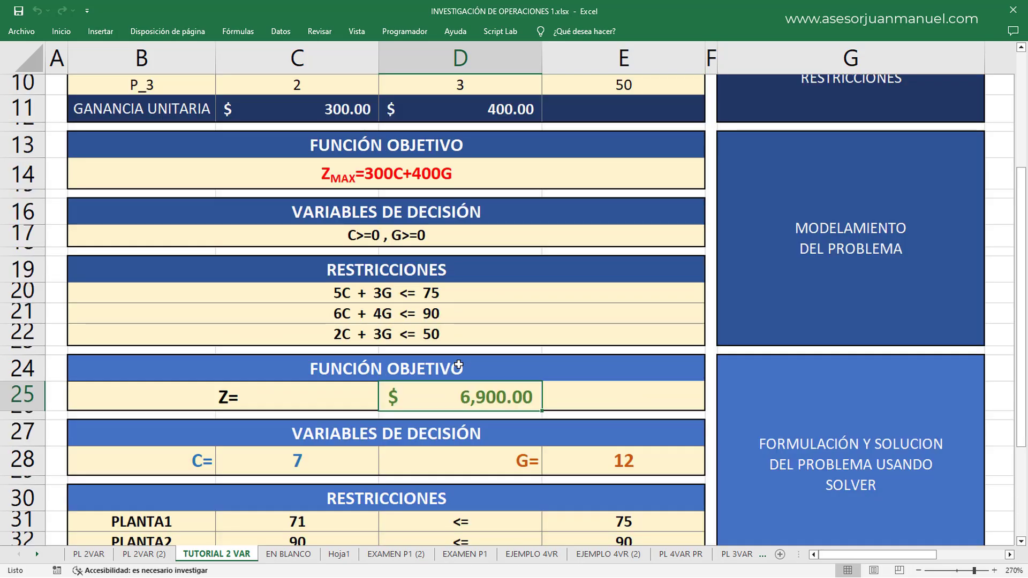